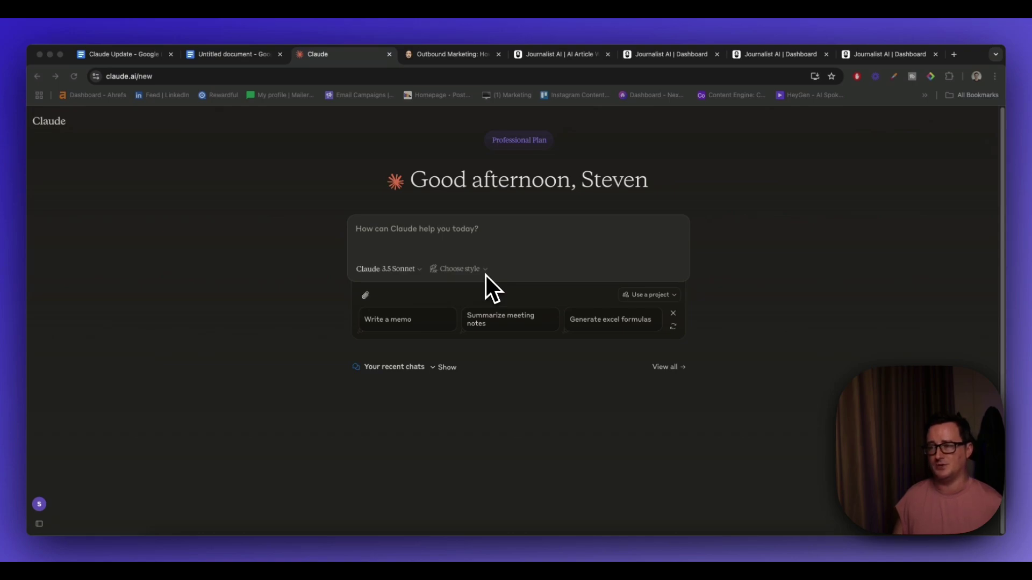
- Show Claude's response-style menu with Normal, Concise, Explanatory and Formal
click(485, 270)
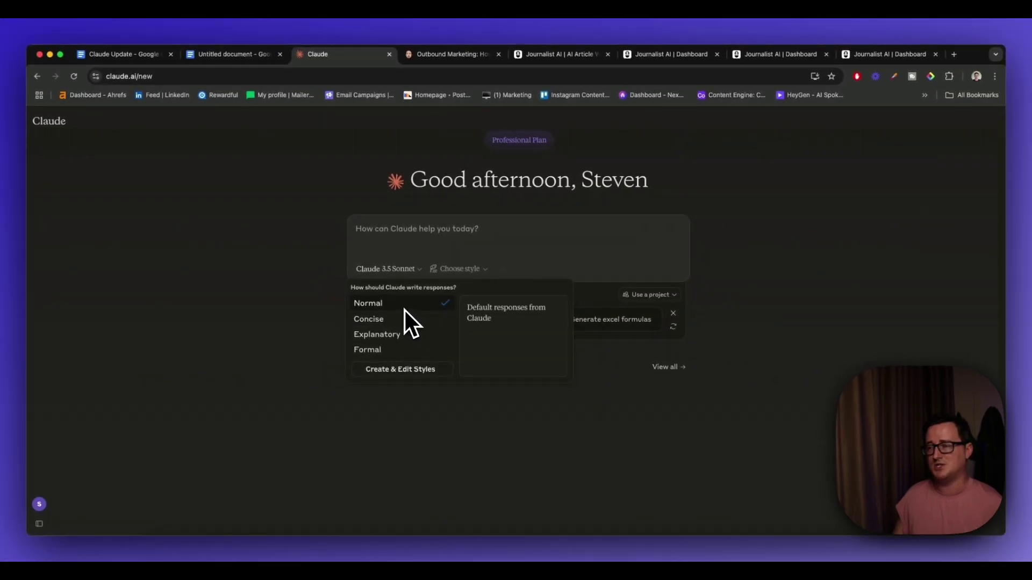
- Open Create & Edit Styles from the style dropdown
click(414, 371)
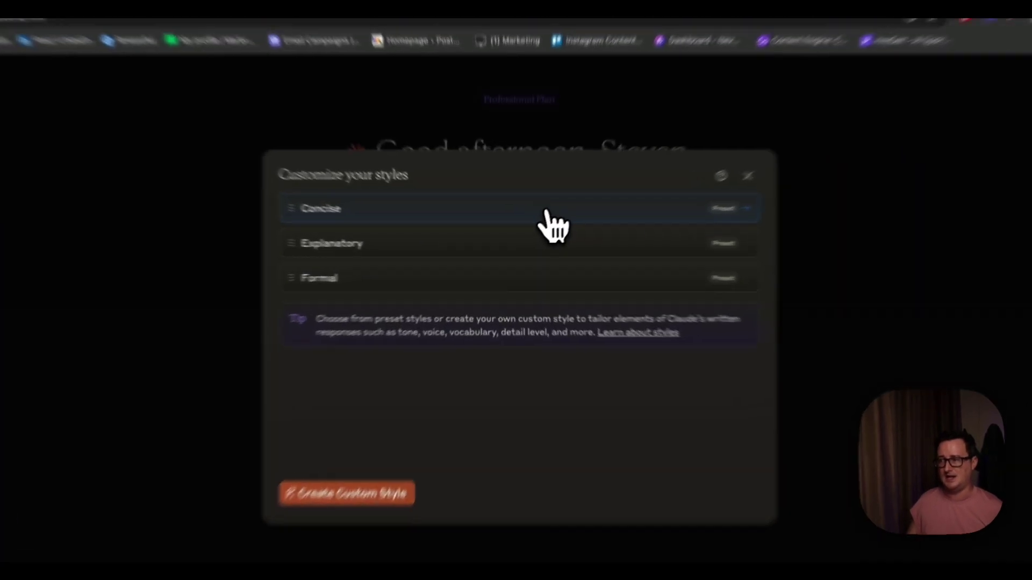
- View the Concise, Explanatory and Formal preset details in turn, then reopen Concise
click(539, 226)
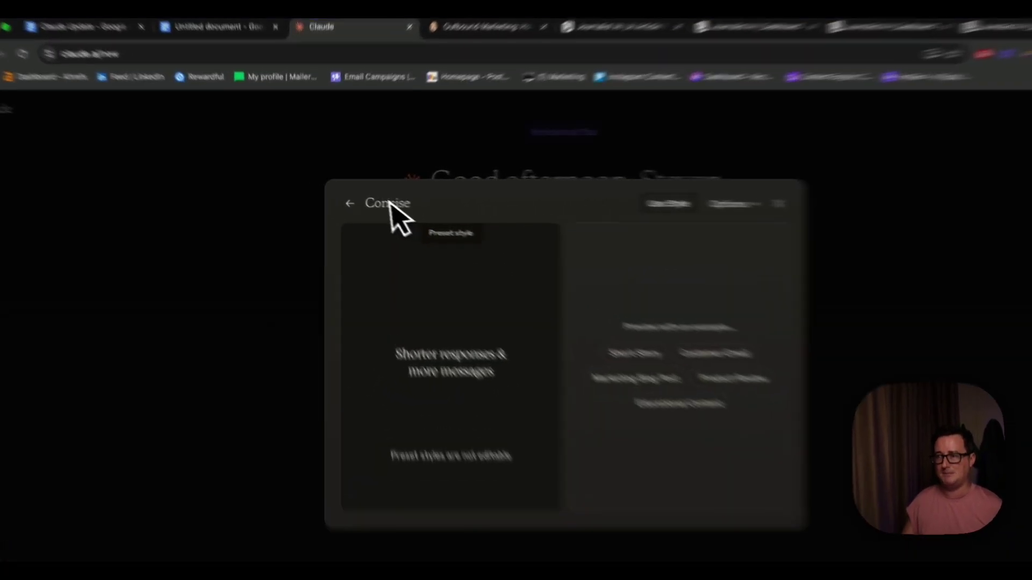
click(344, 198)
click(554, 318)
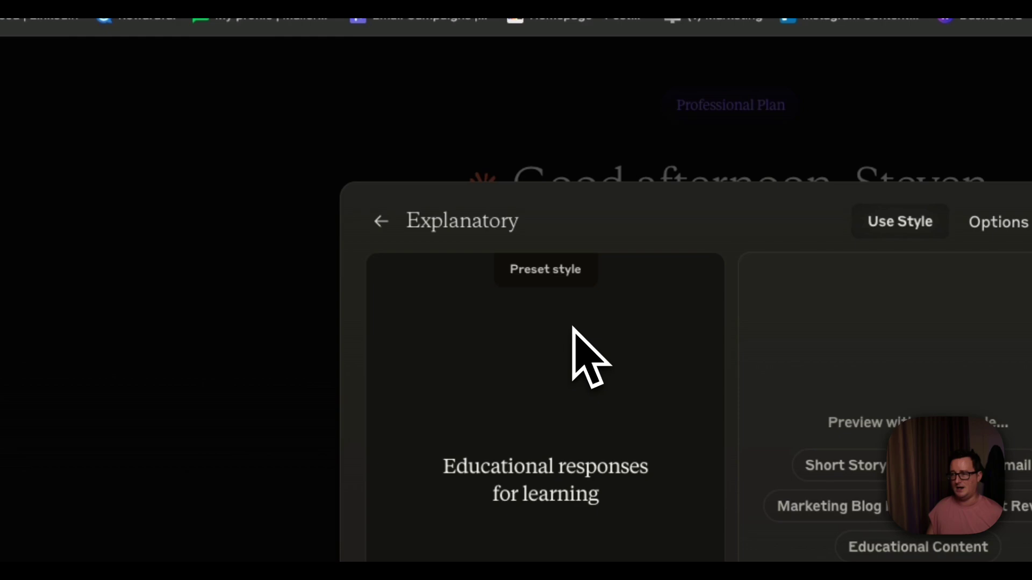
click(381, 221)
click(538, 379)
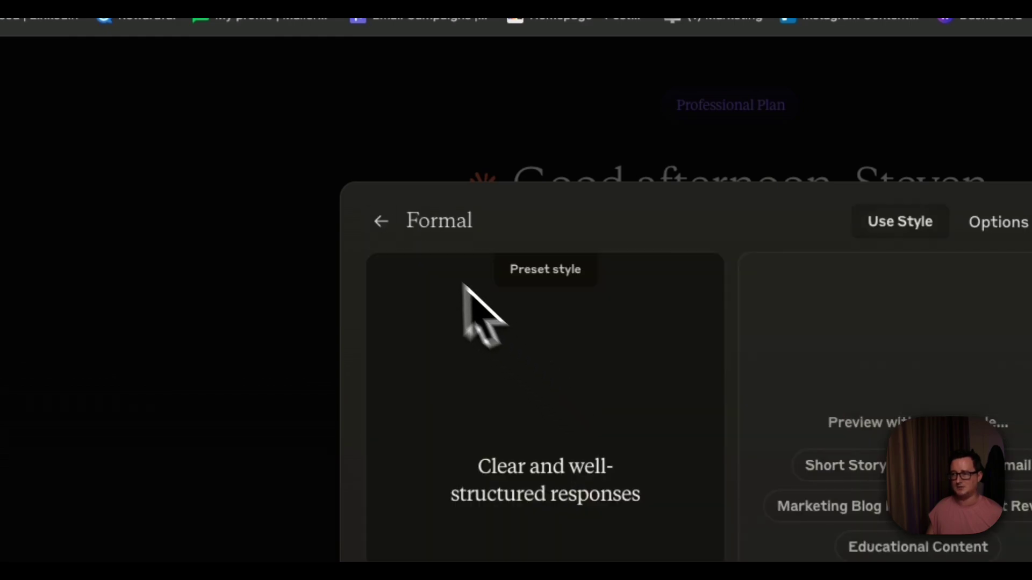
click(381, 220)
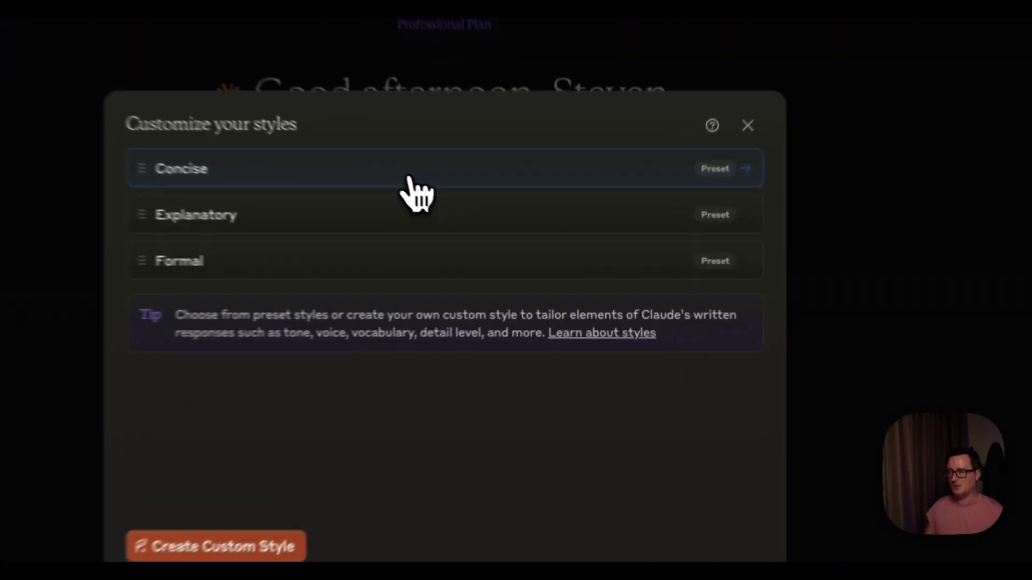
click(498, 226)
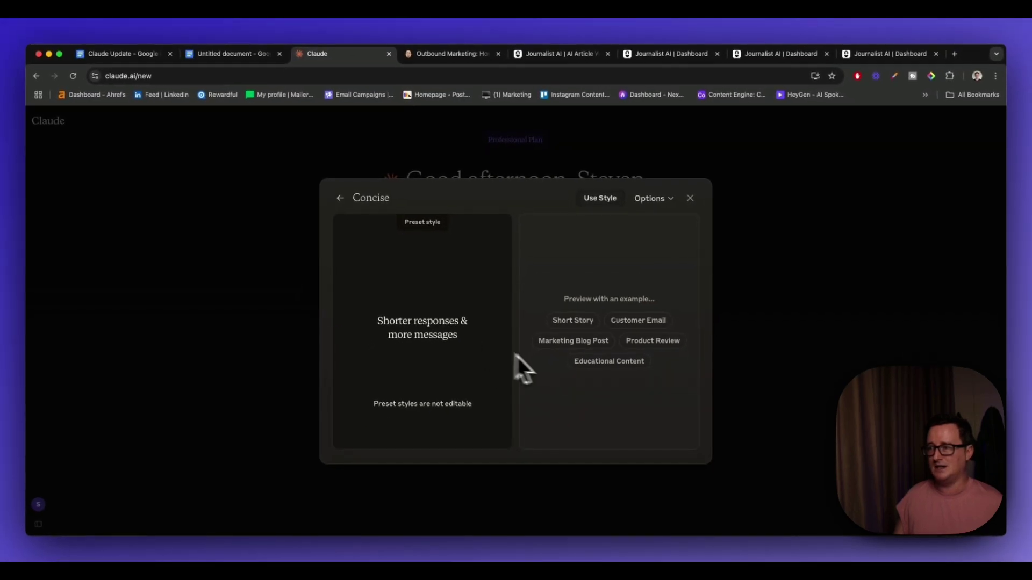
- Preview Concise on the sample customer email, then return to the presets list
click(655, 321)
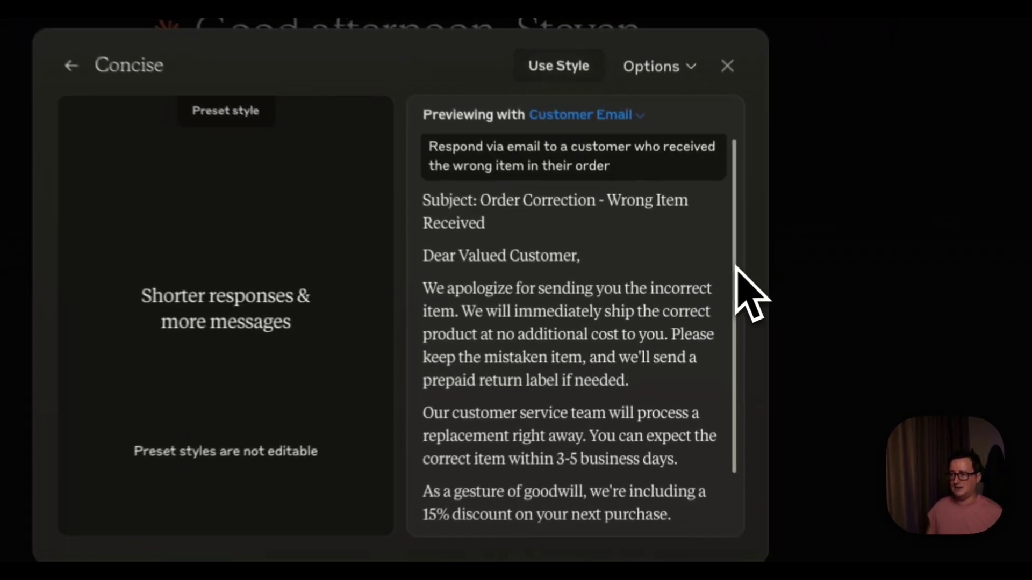
scroll(696, 323, down, 2)
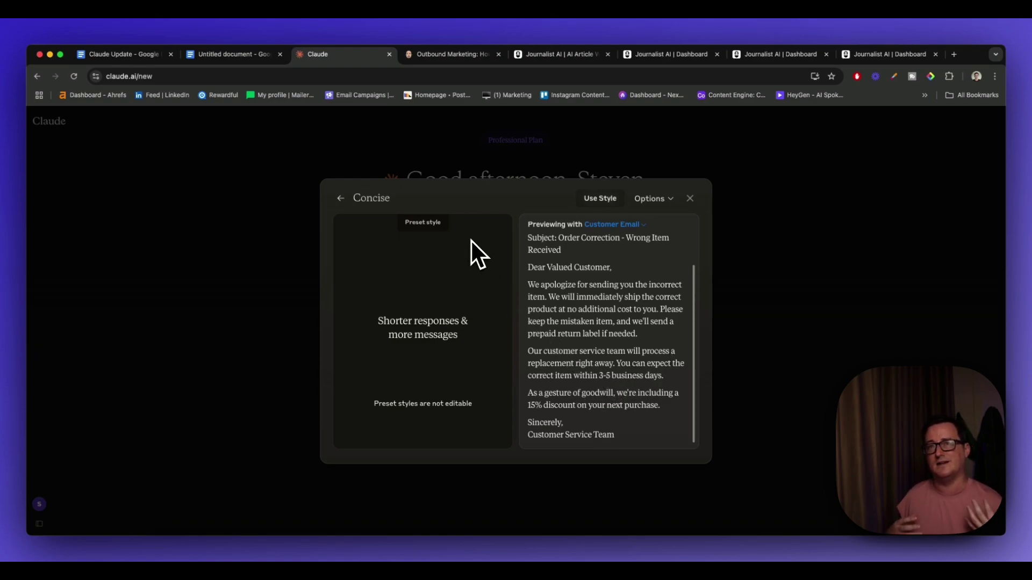
click(341, 199)
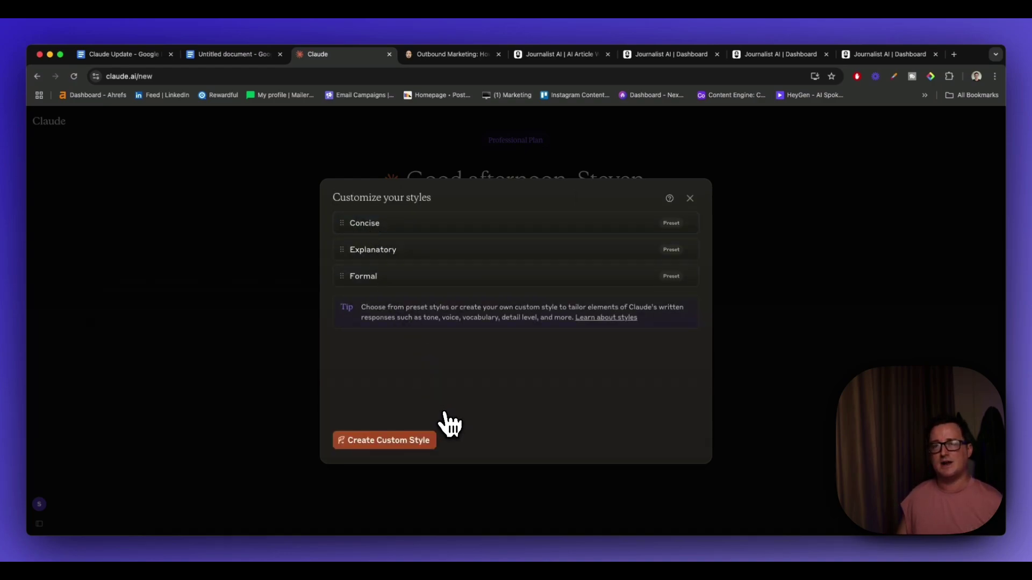
- Start a custom style and review the upload or paste writing-example options
click(422, 445)
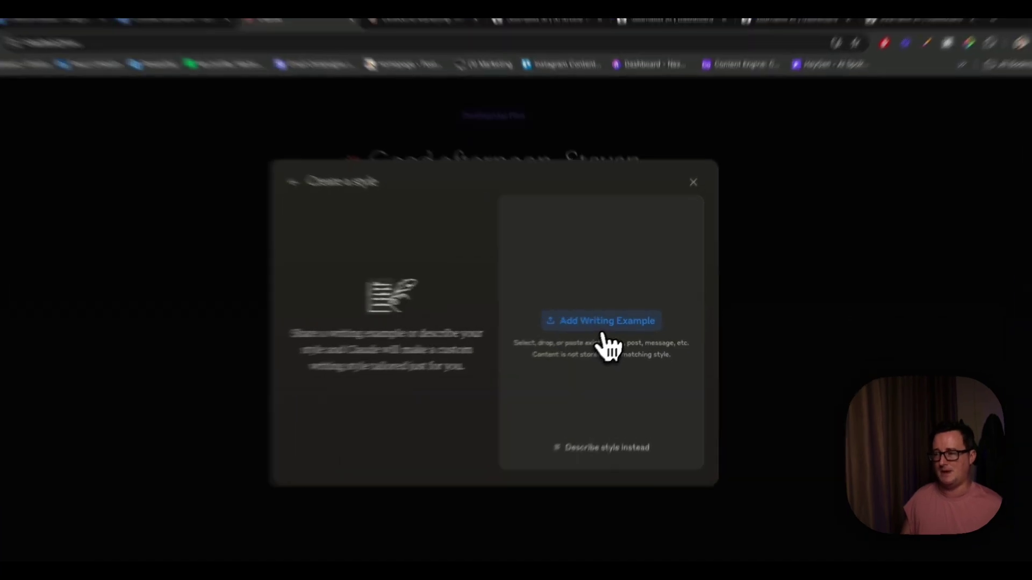
click(604, 323)
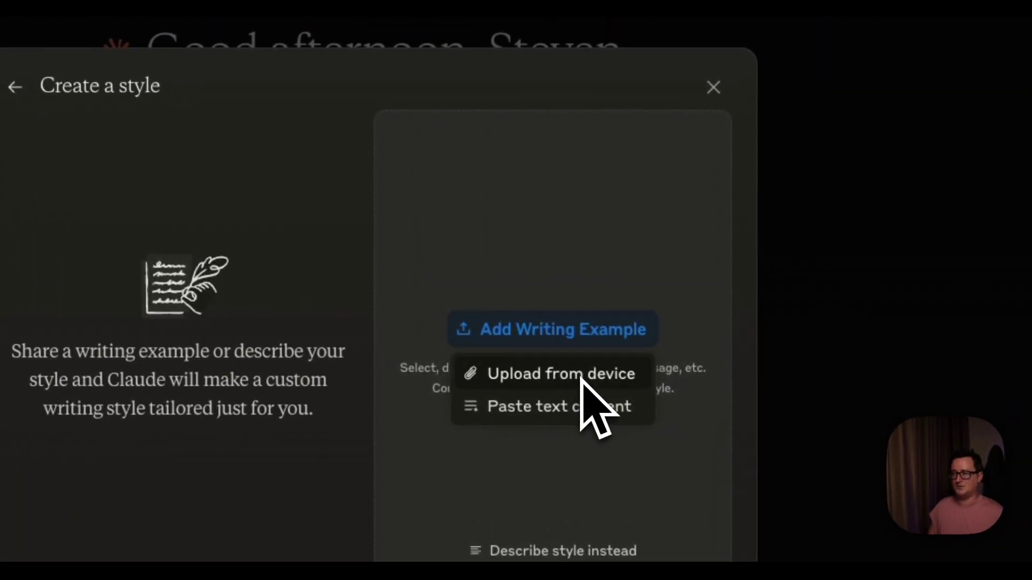
click(556, 453)
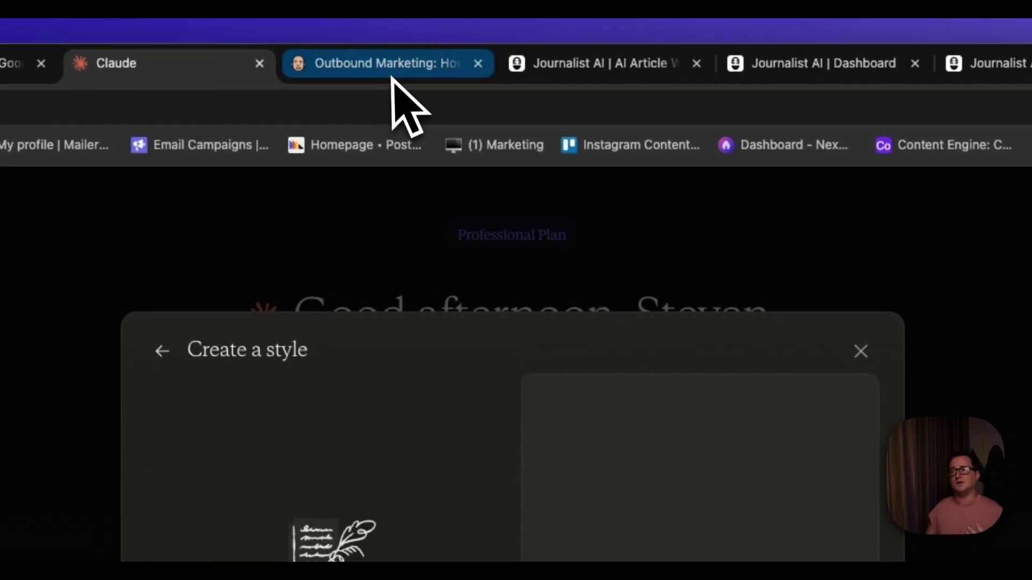
- Skim the outbound marketing article, then select all text in the Untitled document
click(392, 78)
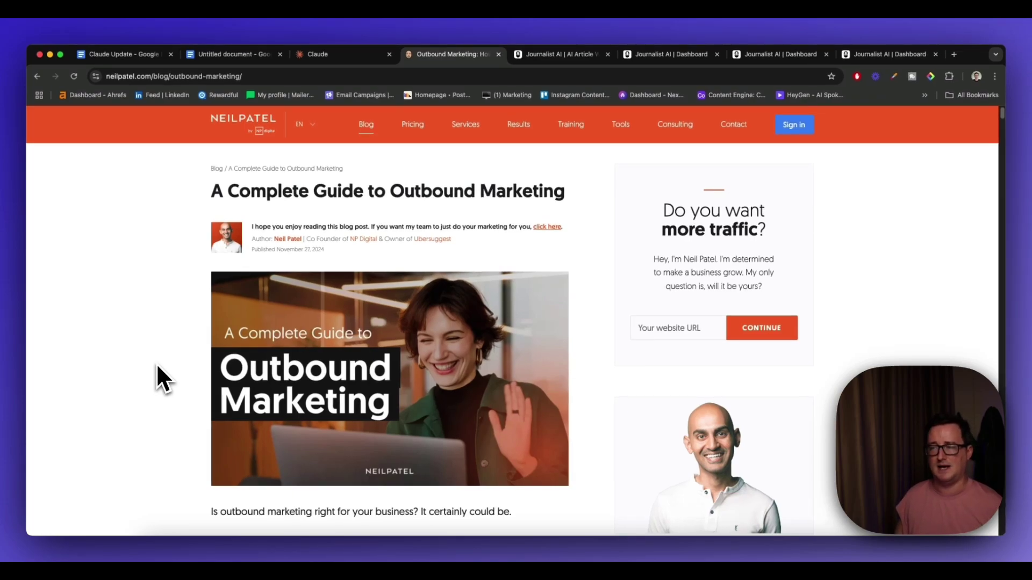
scroll(157, 366, down, 10)
scroll(149, 358, up, 10)
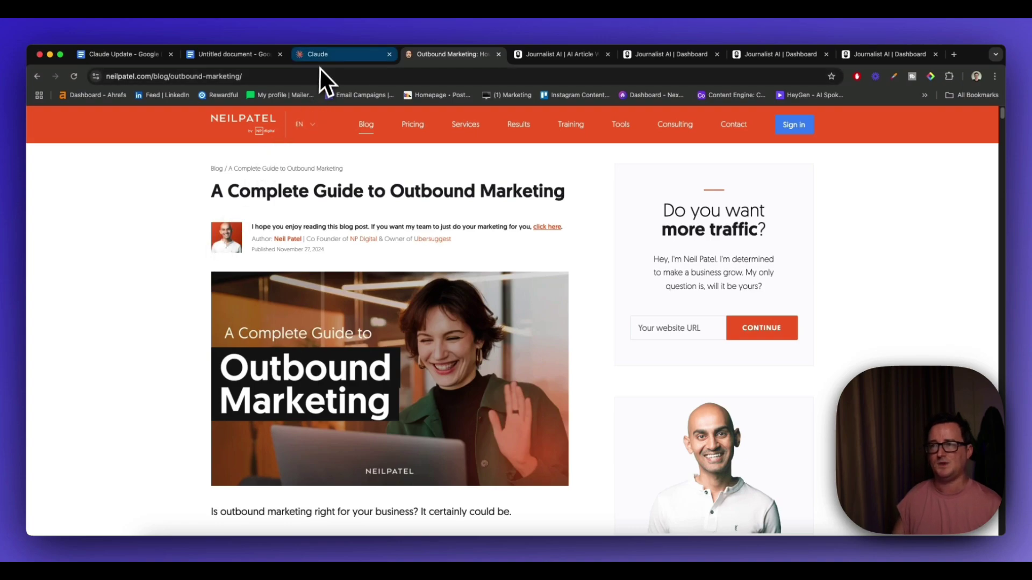
click(237, 54)
key(ctrl+a)
- Paste the article text as a writing example and create the Marketing Strategist style
click(344, 54)
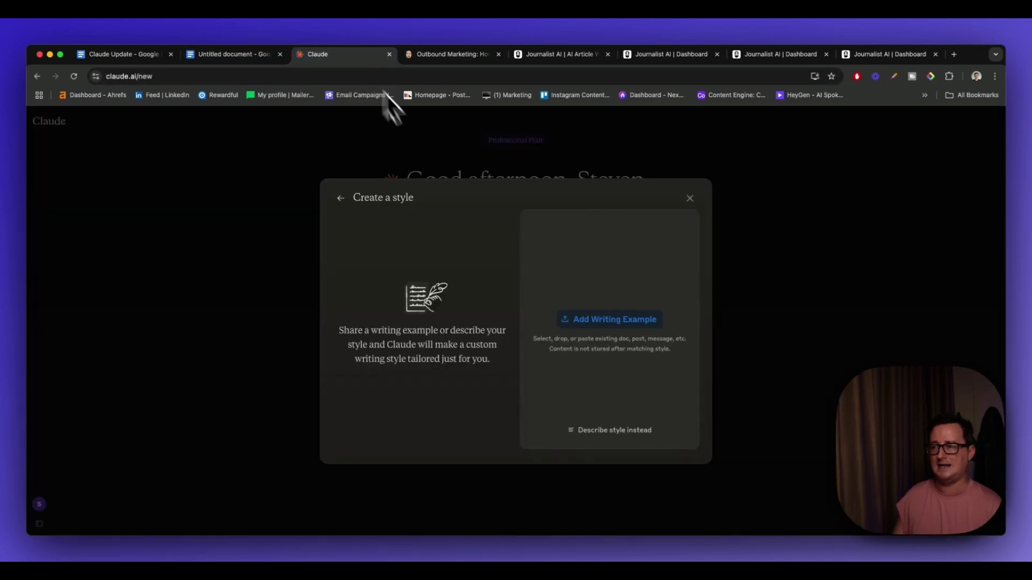
click(598, 322)
click(618, 357)
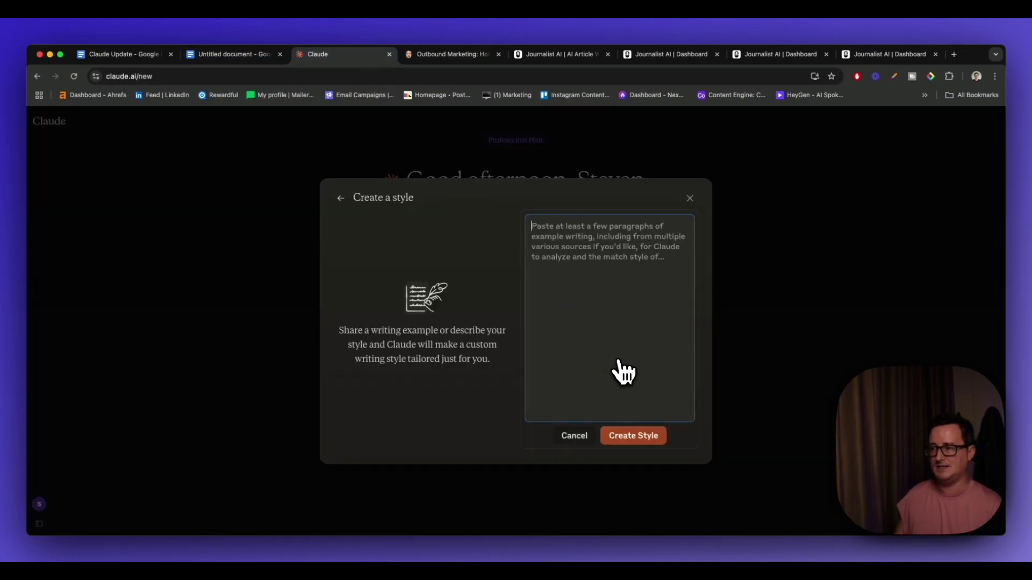
key(super+v)
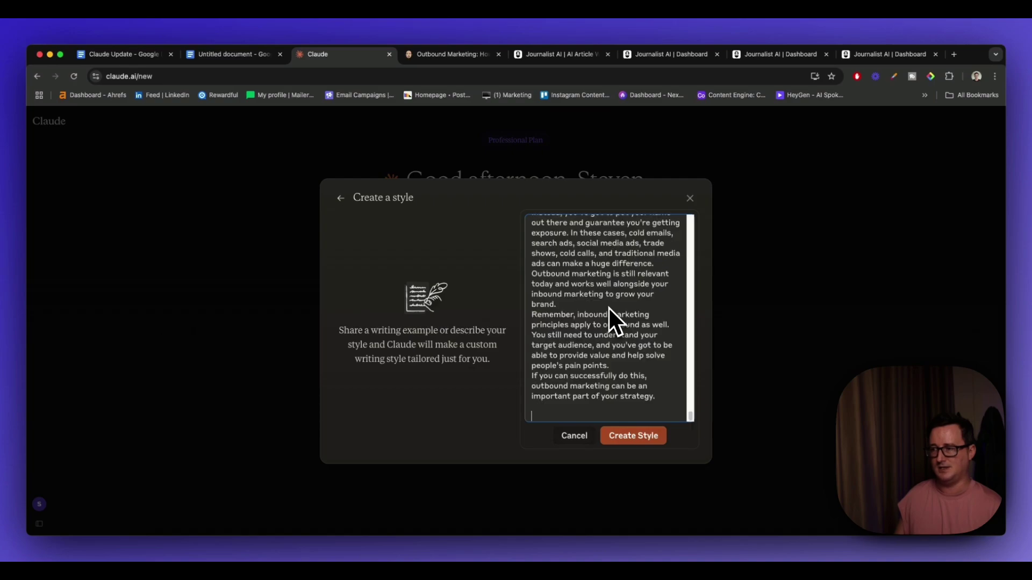
click(633, 437)
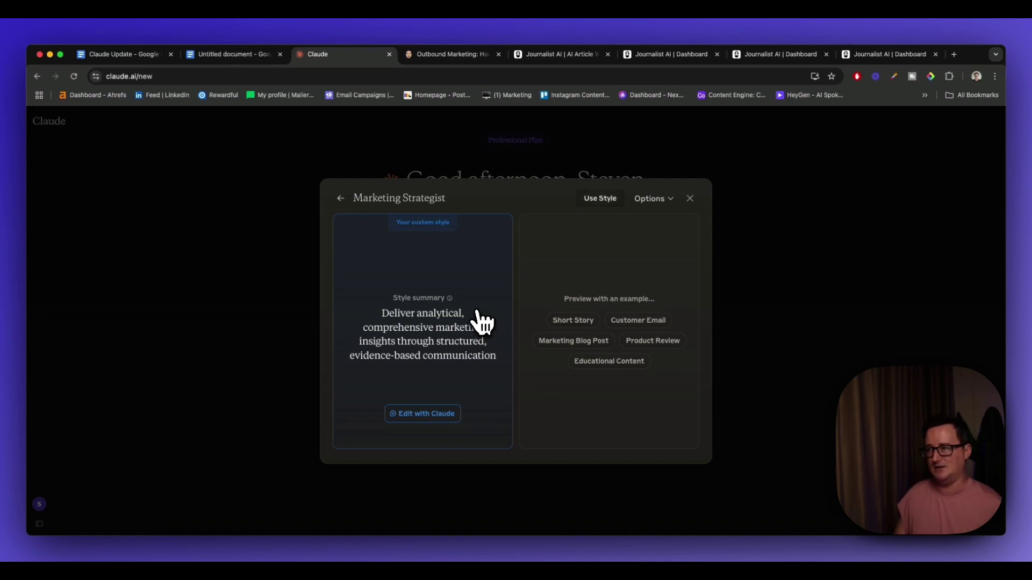
- Rename the Marketing Strategist style to the article author's name
click(665, 200)
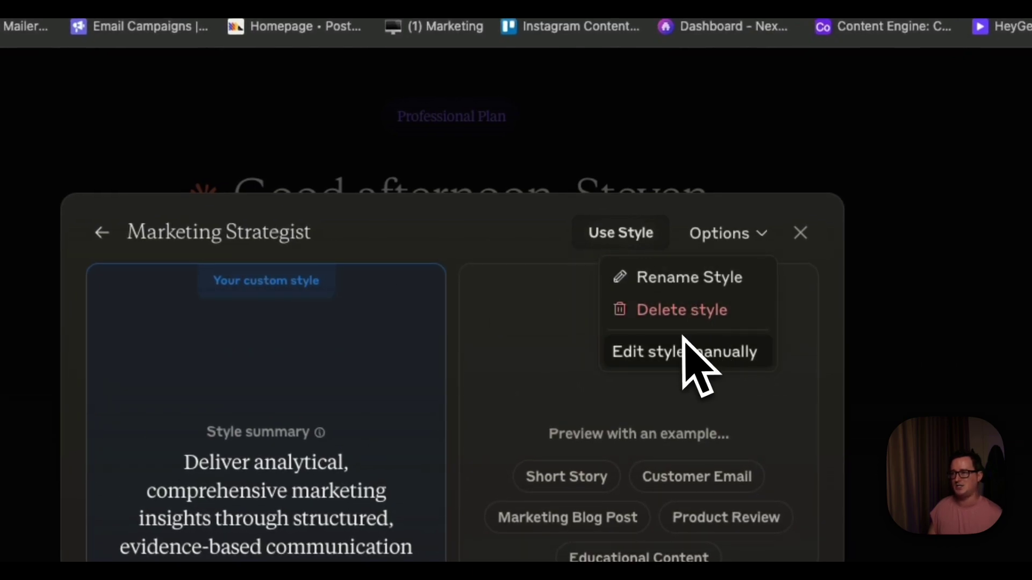
click(688, 277)
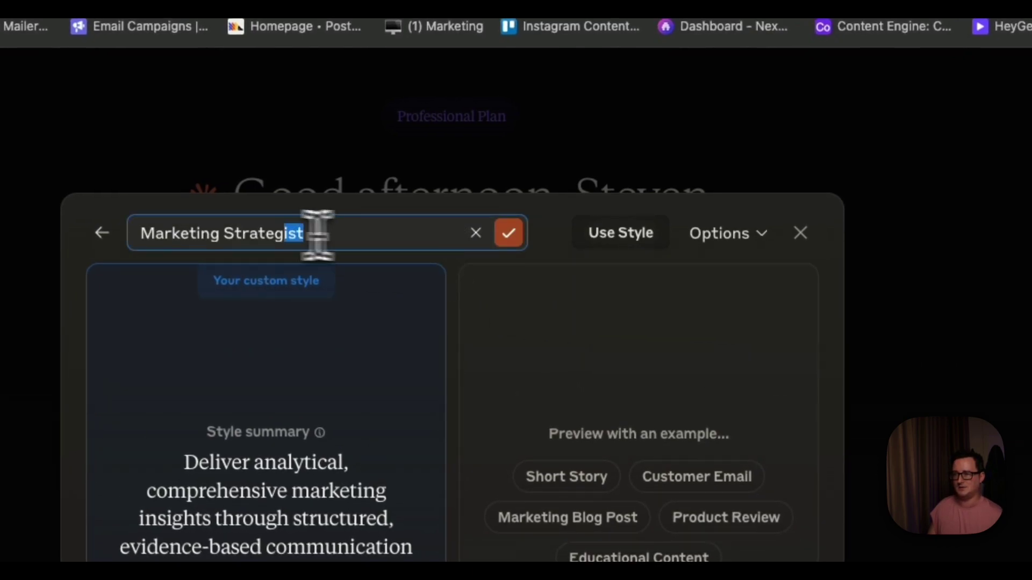
drag(327, 234, 134, 234)
text(Neil P)
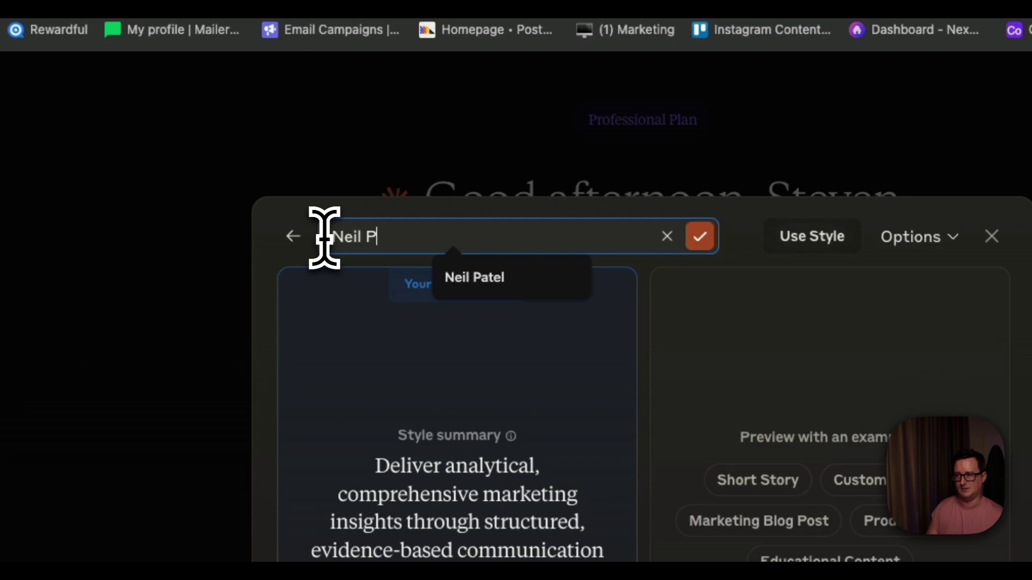
text(atel)
click(699, 241)
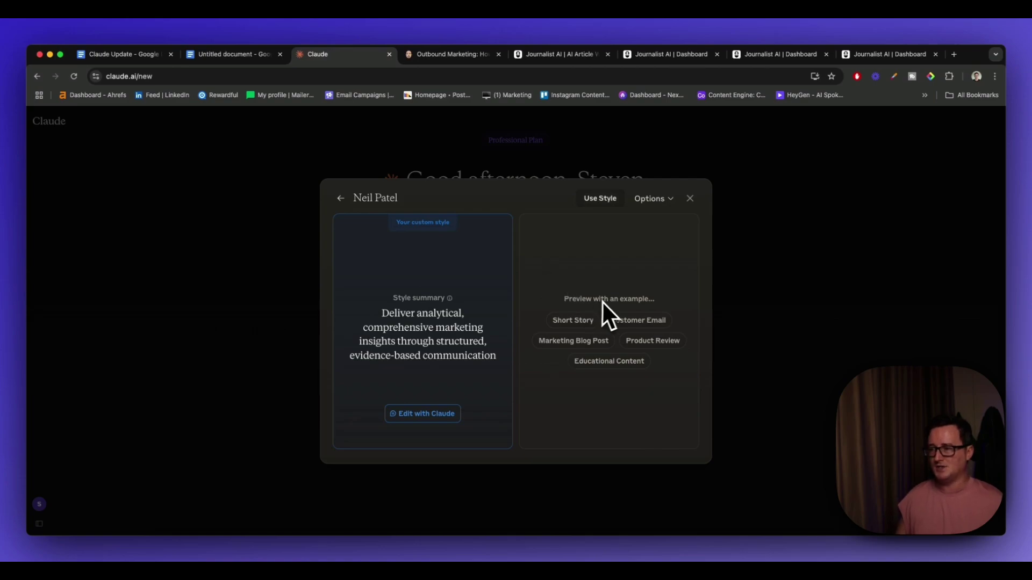
- Preview the style on the 'Sustainable Fashion Trends' blog post and compare with the original article
click(586, 344)
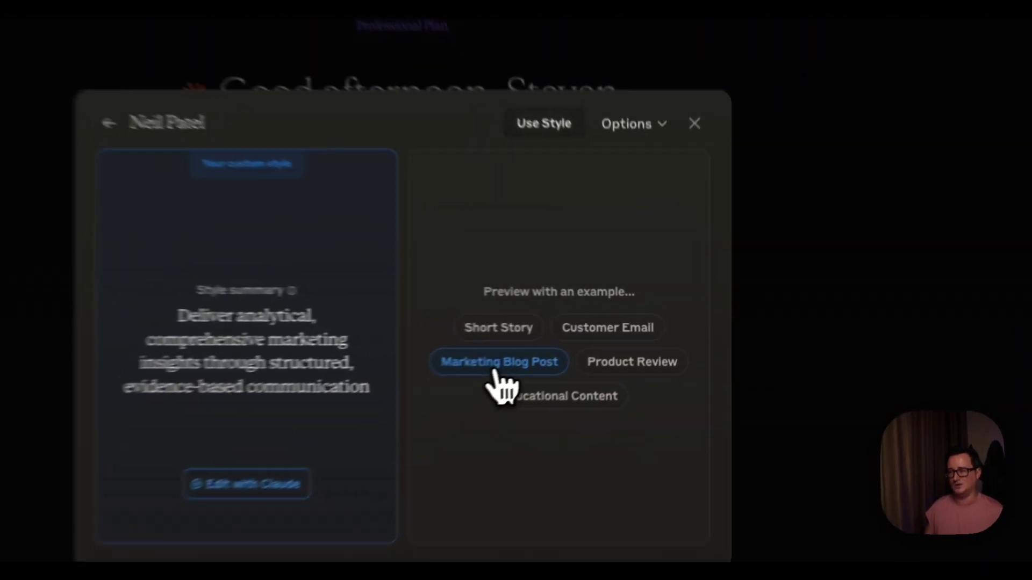
click(573, 344)
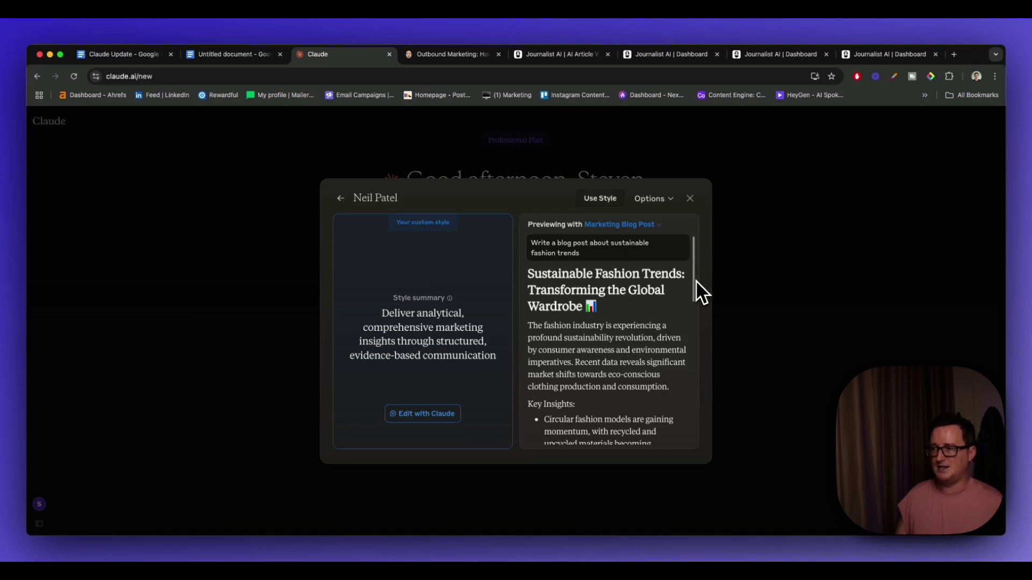
mouse_move(695, 284)
mouse_down()
mouse_move(695, 431)
mouse_move(697, 281)
mouse_up()
scroll(694, 289, down, 3)
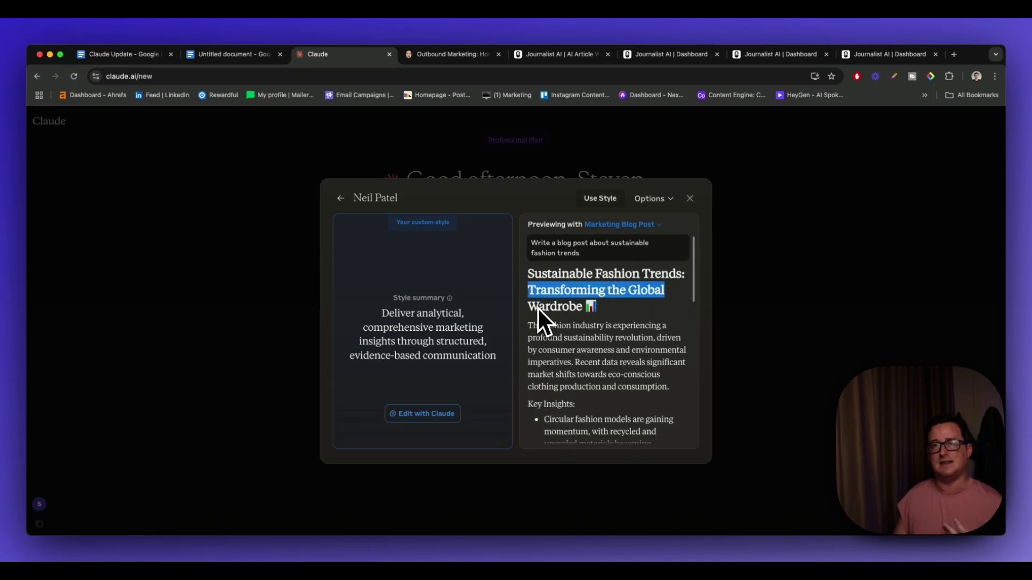
click(438, 53)
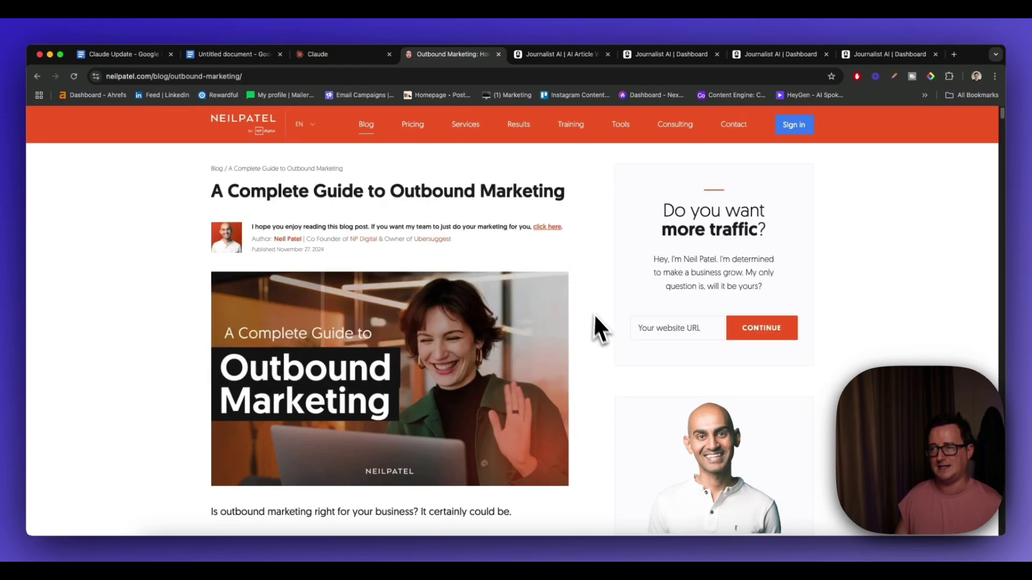
scroll(595, 318, down, 10)
scroll(537, 328, up, 5)
click(327, 56)
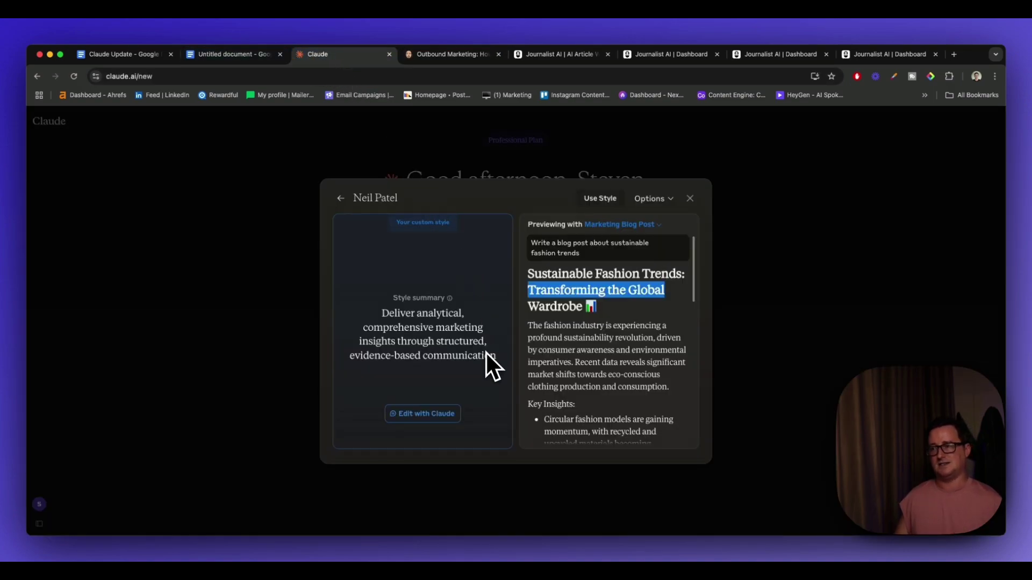
- Return to the styles list and reopen the author-named custom style's summary
click(343, 200)
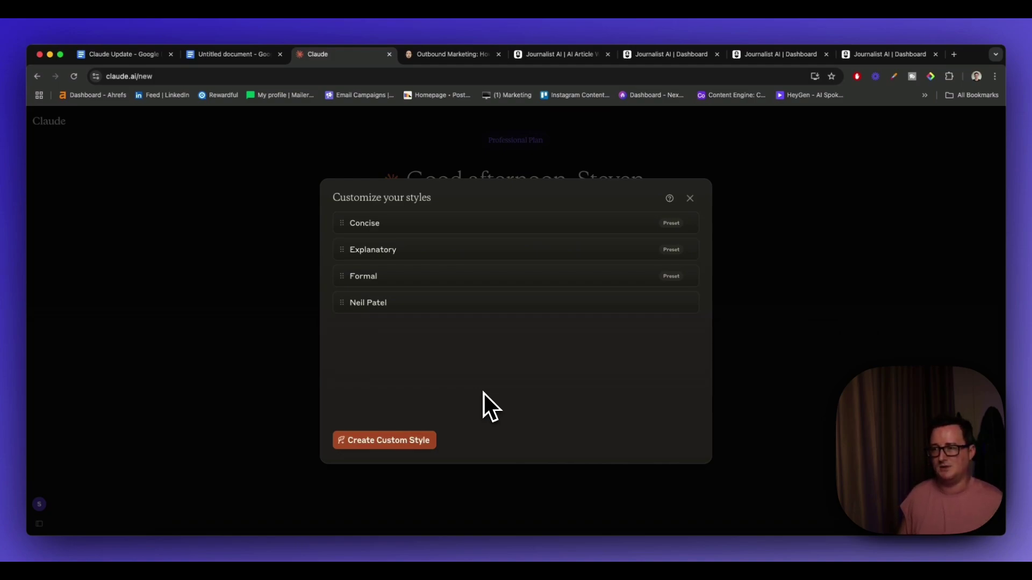
click(468, 304)
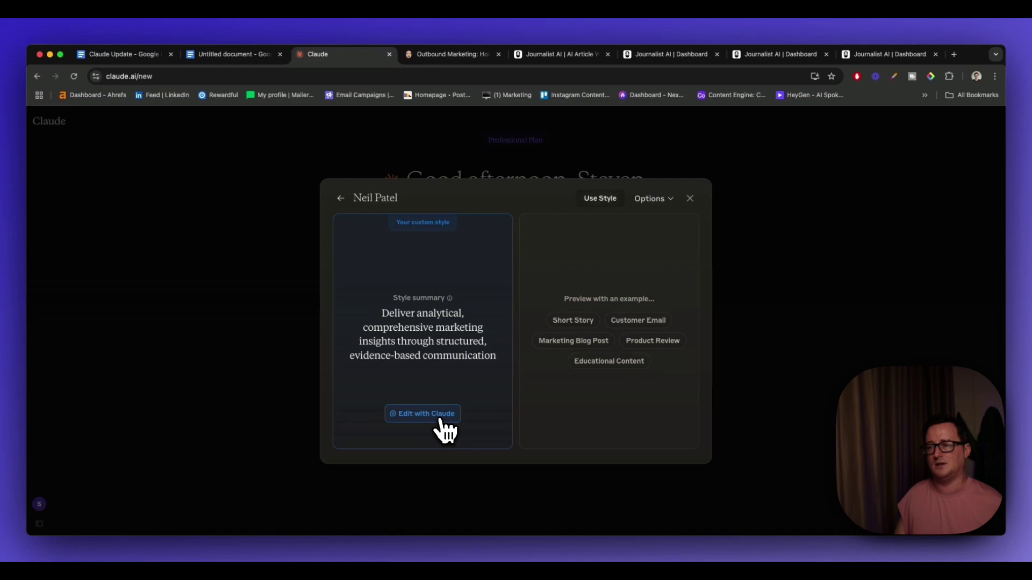
- Open the custom style in Edit with Claude, leave without saving, and go back to the styles list
click(437, 417)
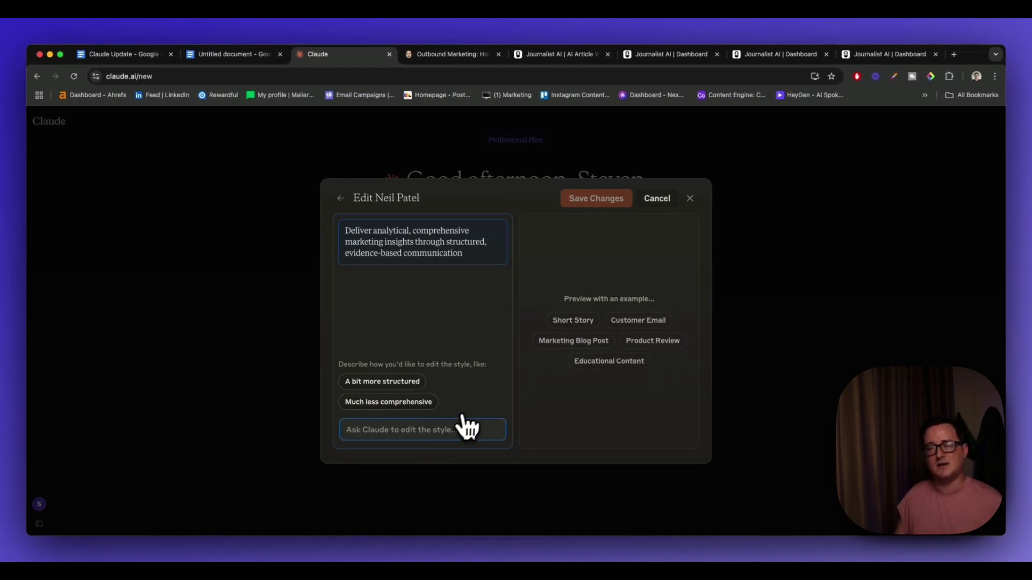
key(Escape)
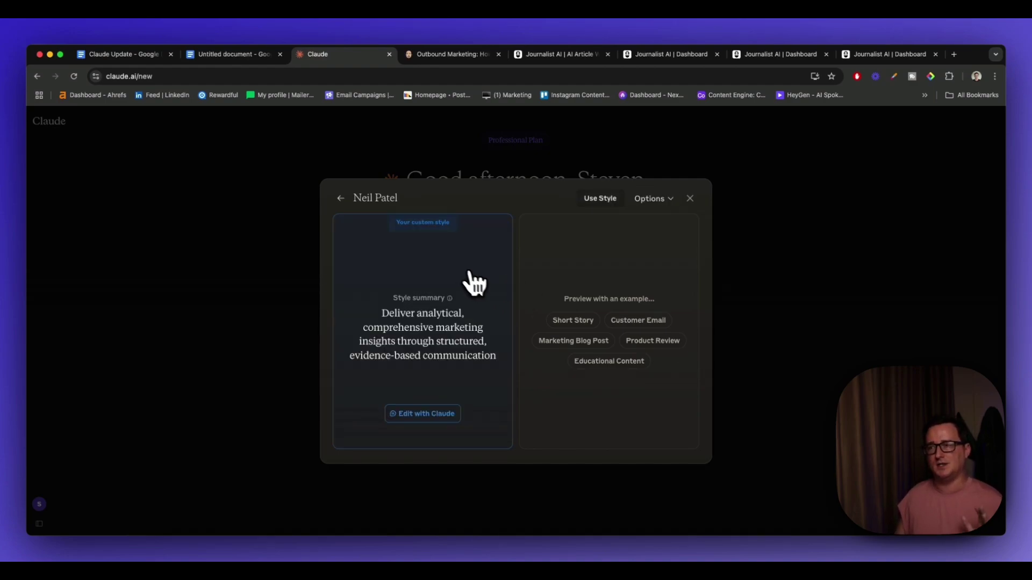
click(340, 198)
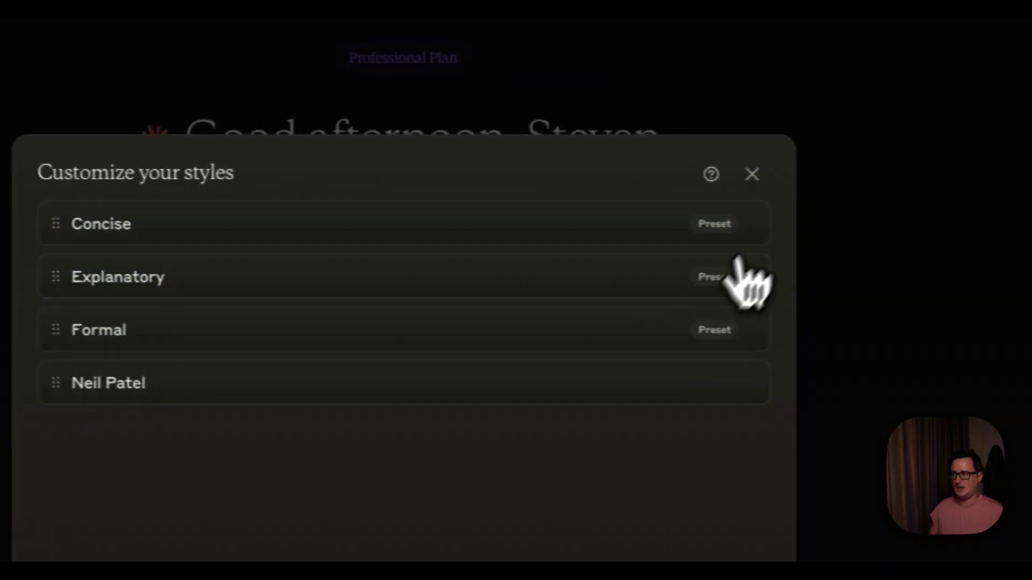
- Apply the custom writing style to a new chat and type 'write me the best blog post possible on SEO trends for 2024'
click(752, 173)
click(301, 316)
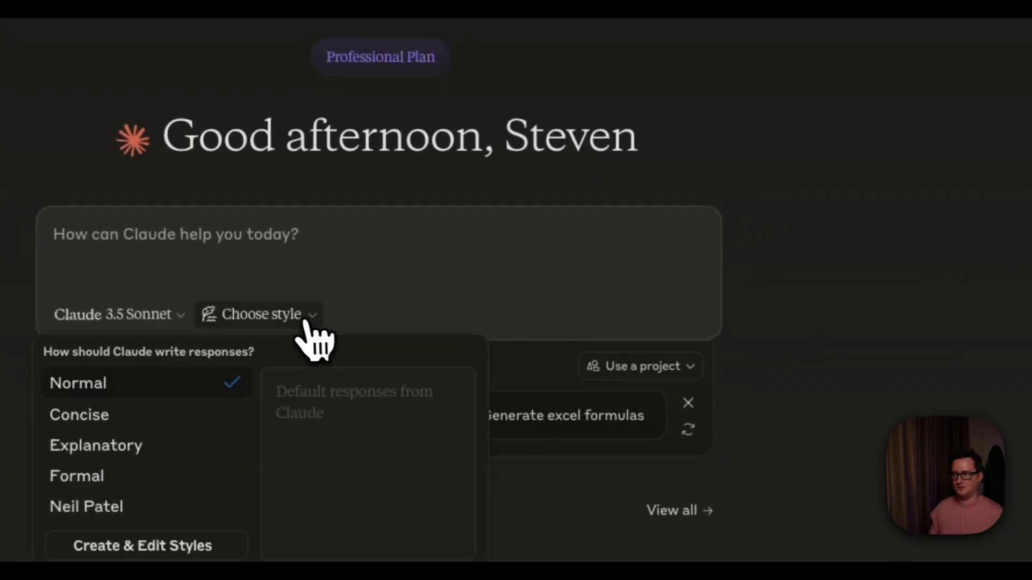
double_click(177, 507)
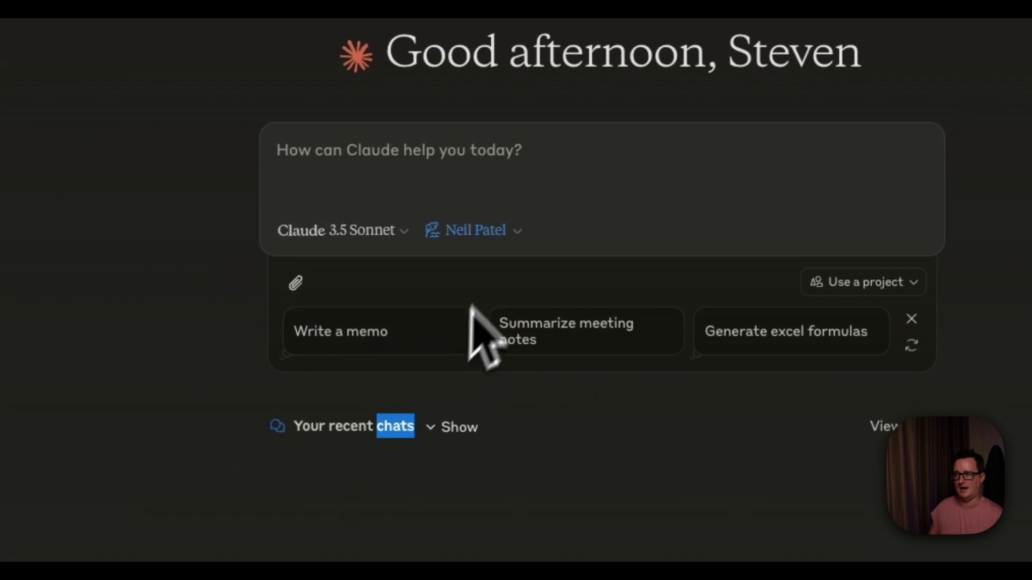
click(643, 164)
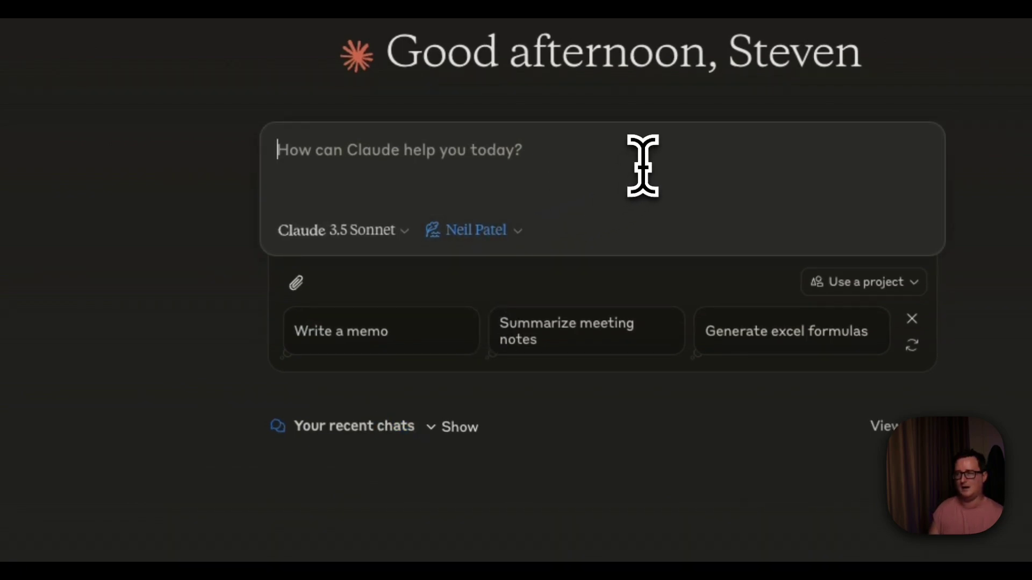
text(write me )
text(the best blog post possible on SEO tr)
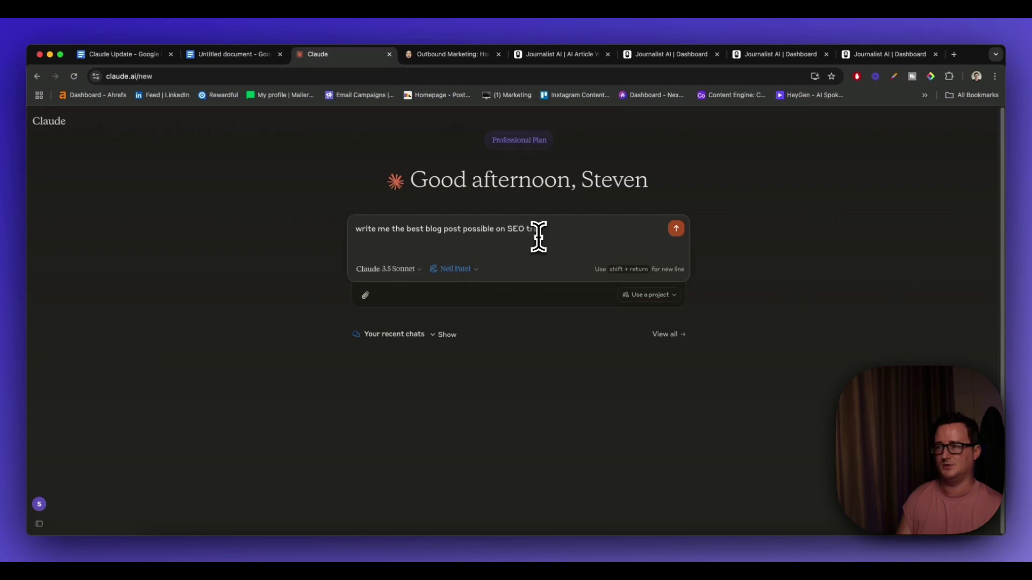
- Finish the prompt with '2024' and send it so Claude generates the SEO trends blog post
text(024)
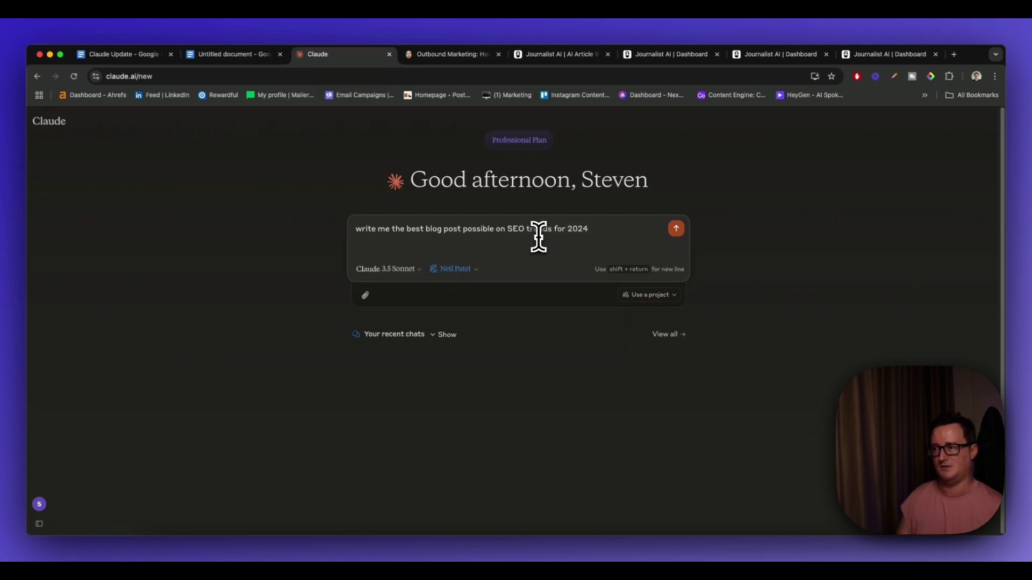
key(Return)
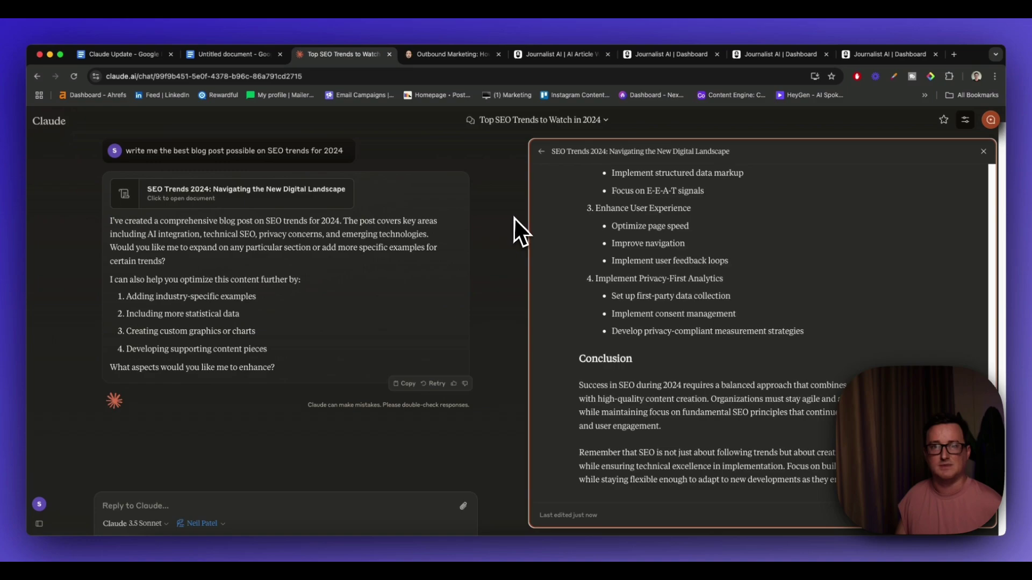
scroll(701, 270, up, 10)
scroll(722, 276, up, 5)
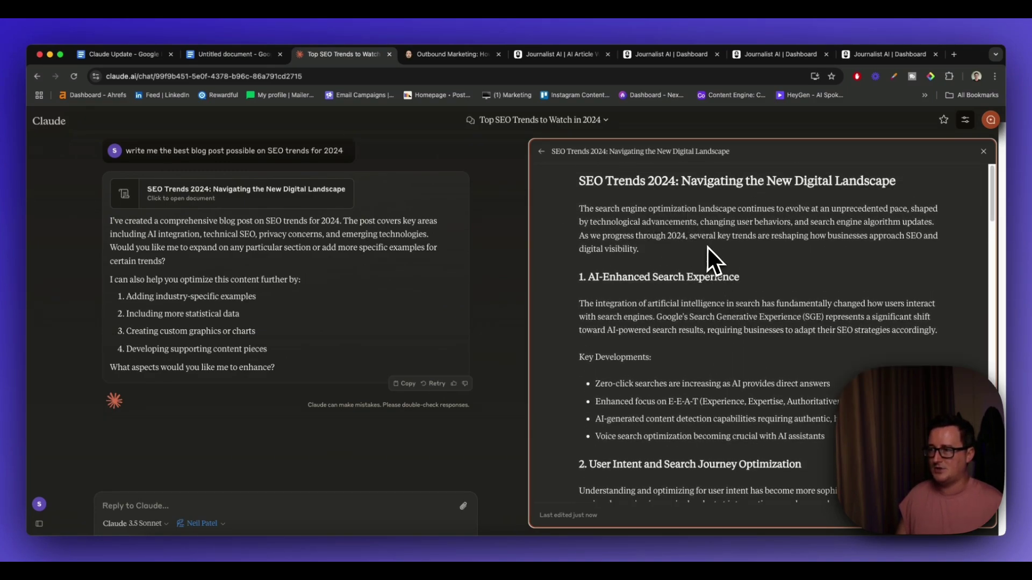
scroll(779, 274, down, 2)
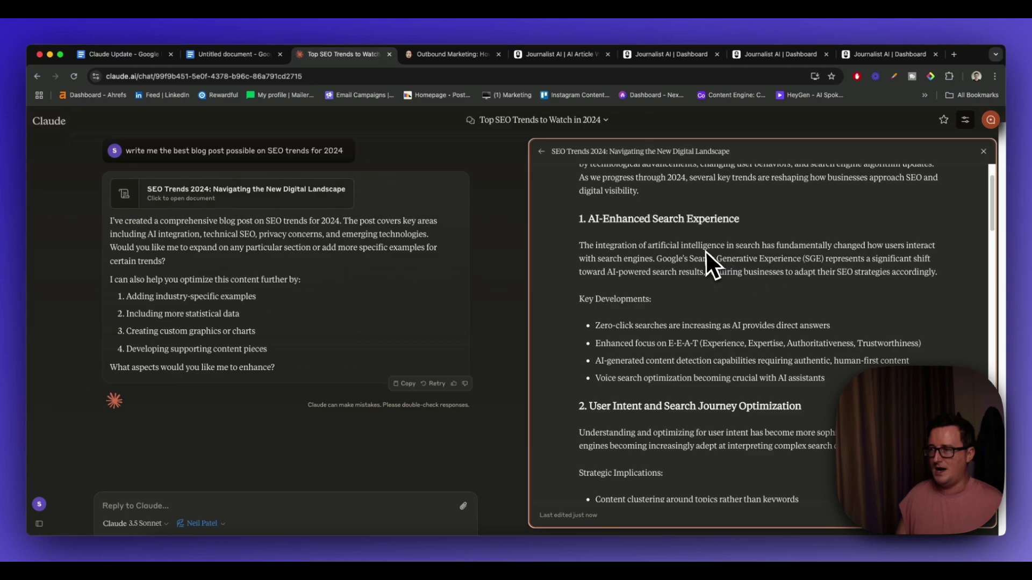
scroll(780, 286, down, 6)
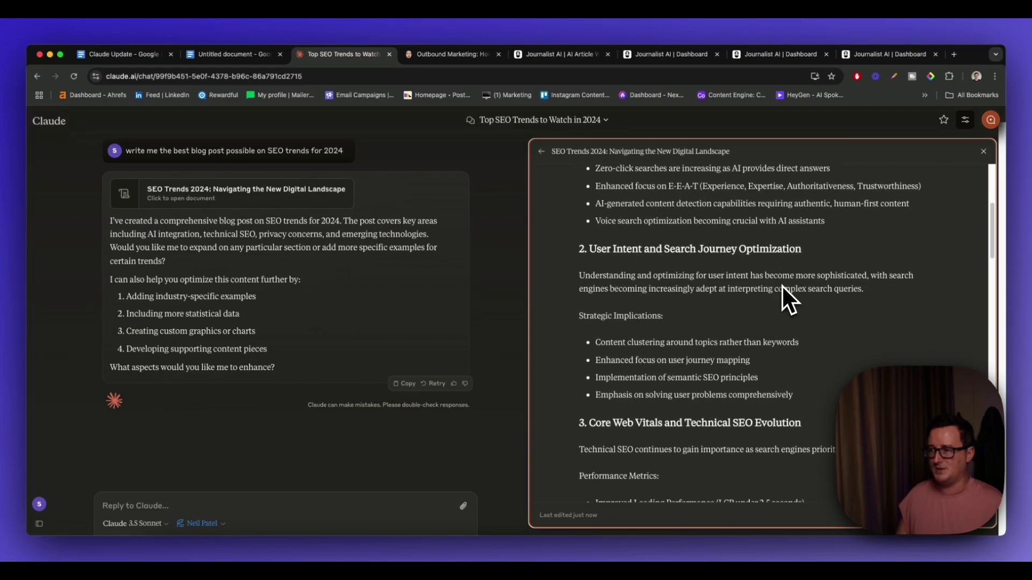
scroll(783, 285, down, 5)
scroll(785, 285, down, 20)
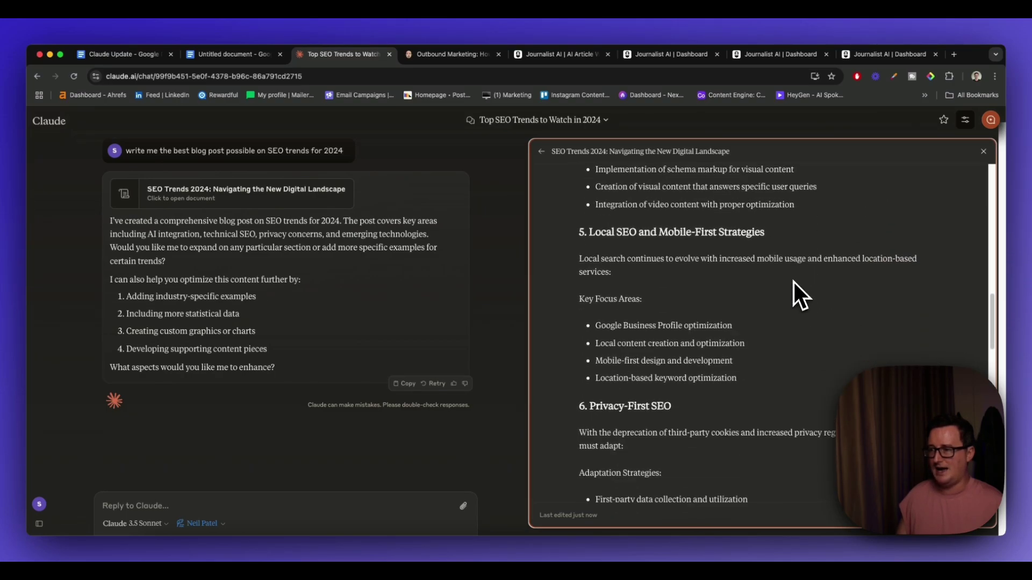
scroll(795, 280, down, 15)
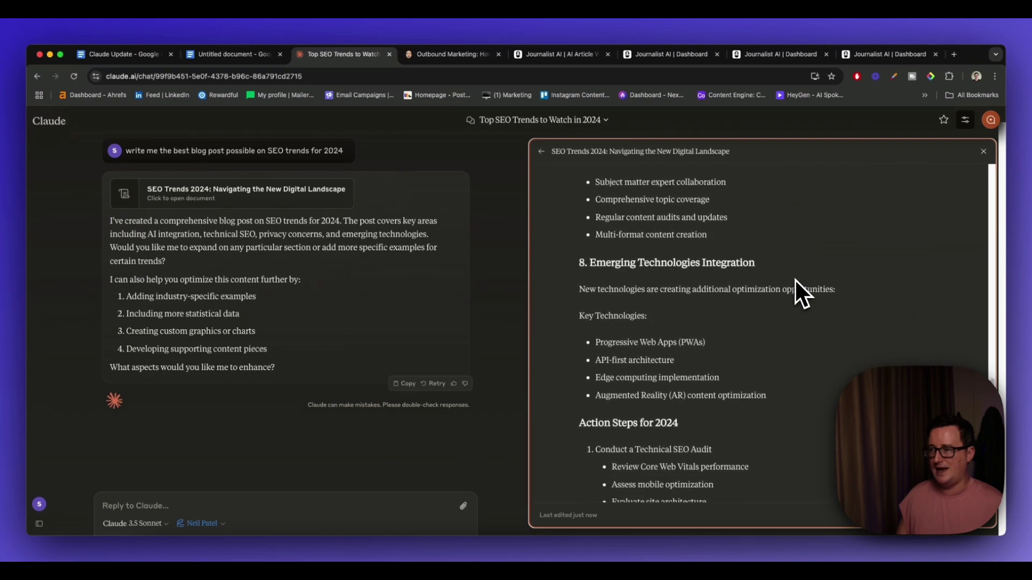
scroll(795, 279, down, 8)
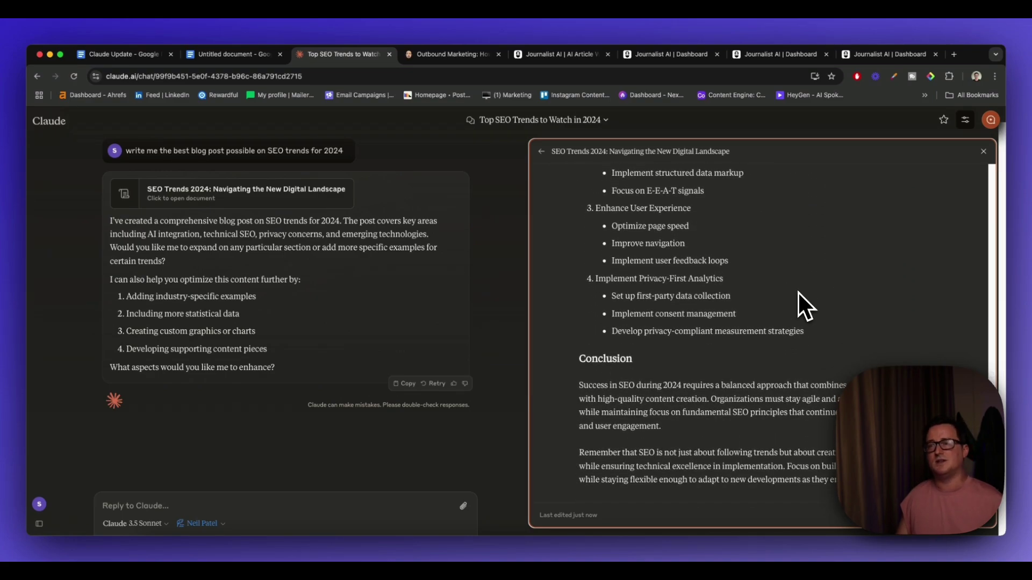
scroll(798, 293, up, 20)
scroll(798, 292, up, 10)
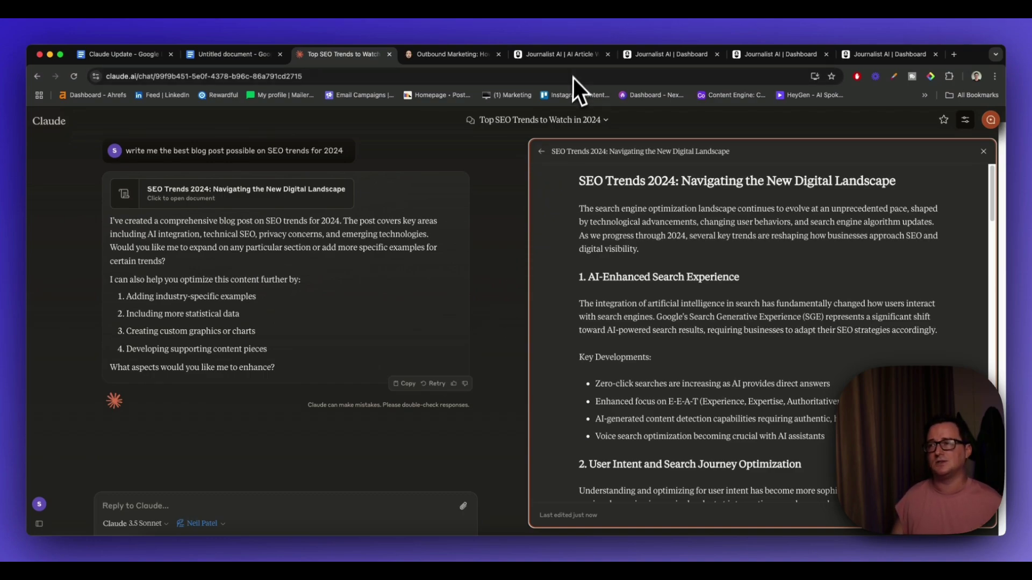
- Bring up the tryjournalist.com landing page and browse its integration and internal/external linking feature cards
click(576, 63)
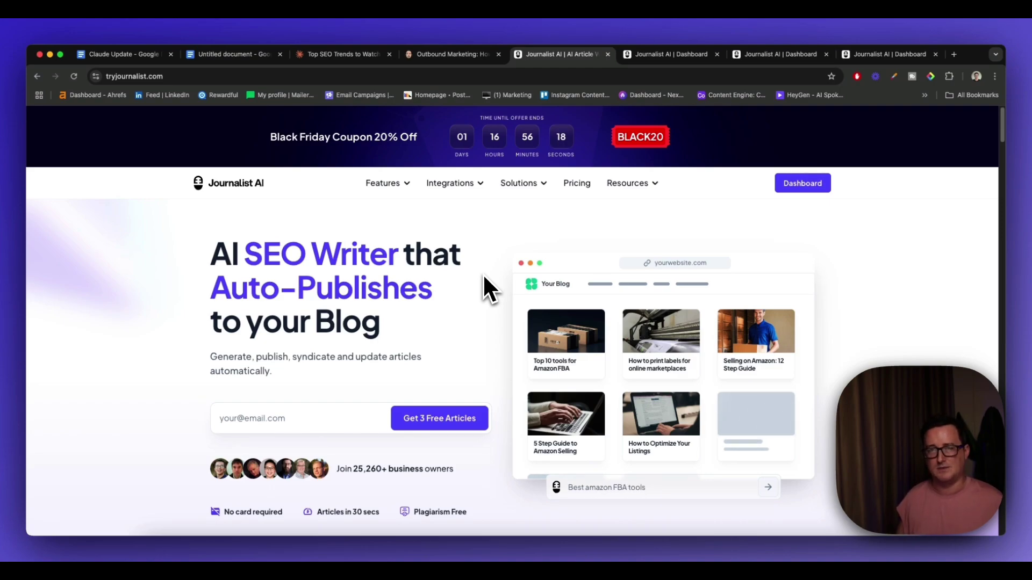
scroll(492, 282, down, 10)
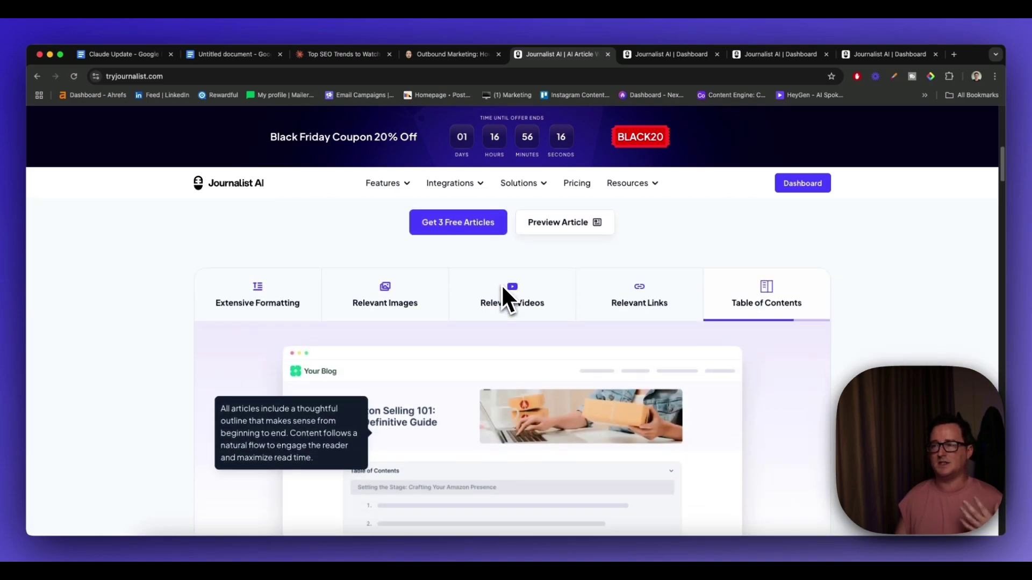
scroll(502, 285, down, 10)
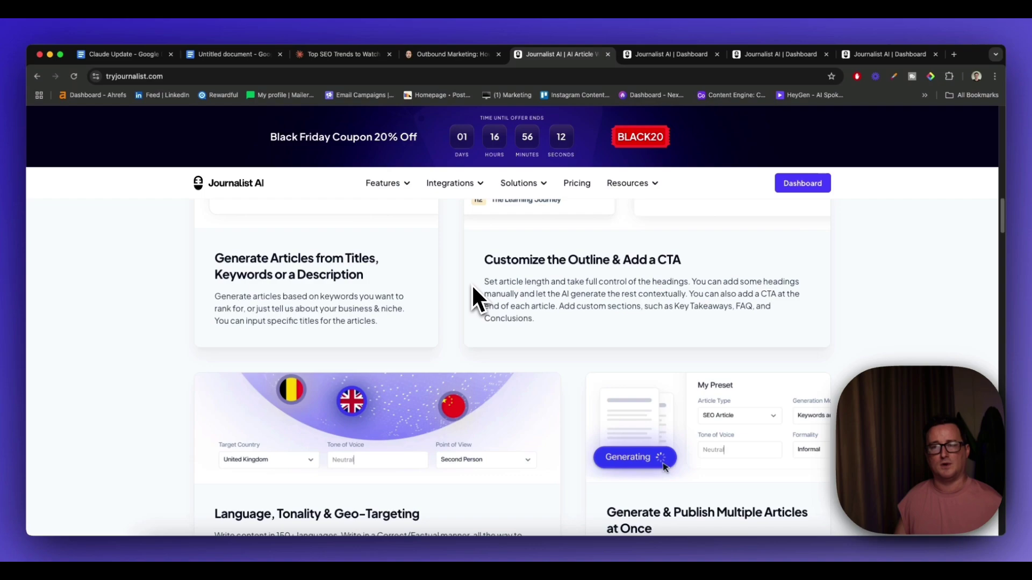
scroll(446, 298, down, 3)
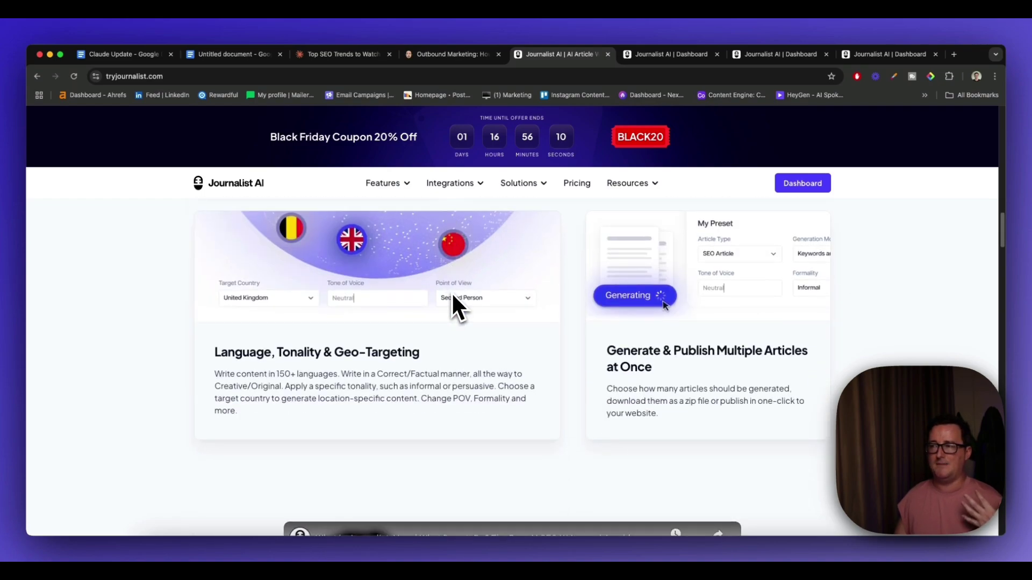
scroll(478, 293, up, 4)
scroll(486, 302, down, 3)
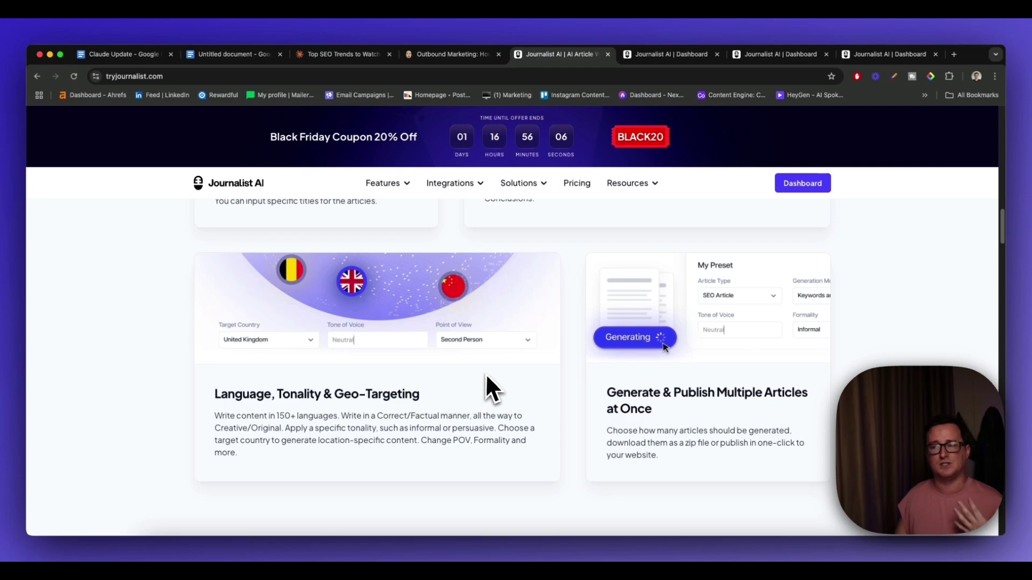
scroll(503, 356, down, 10)
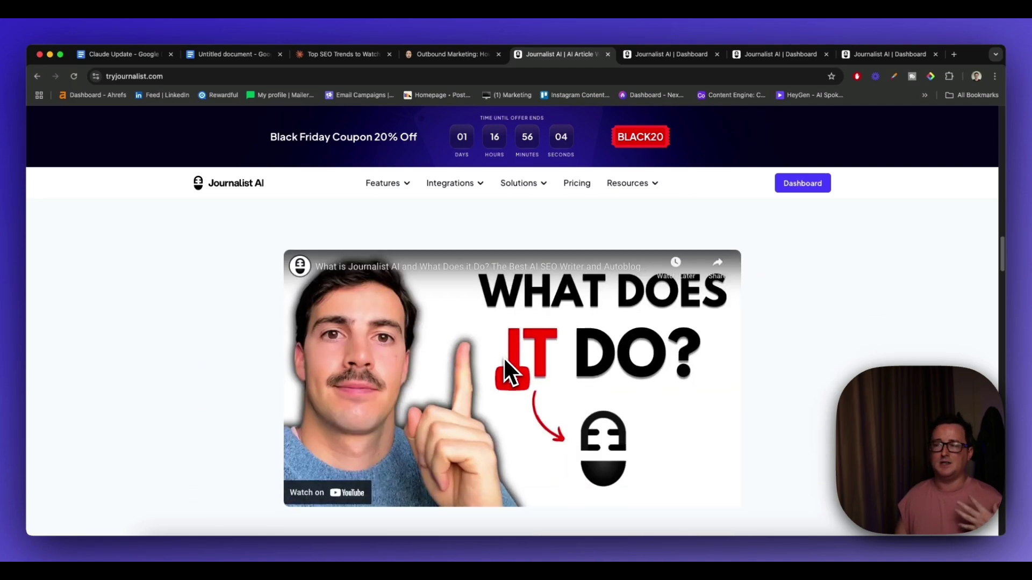
scroll(503, 357, down, 5)
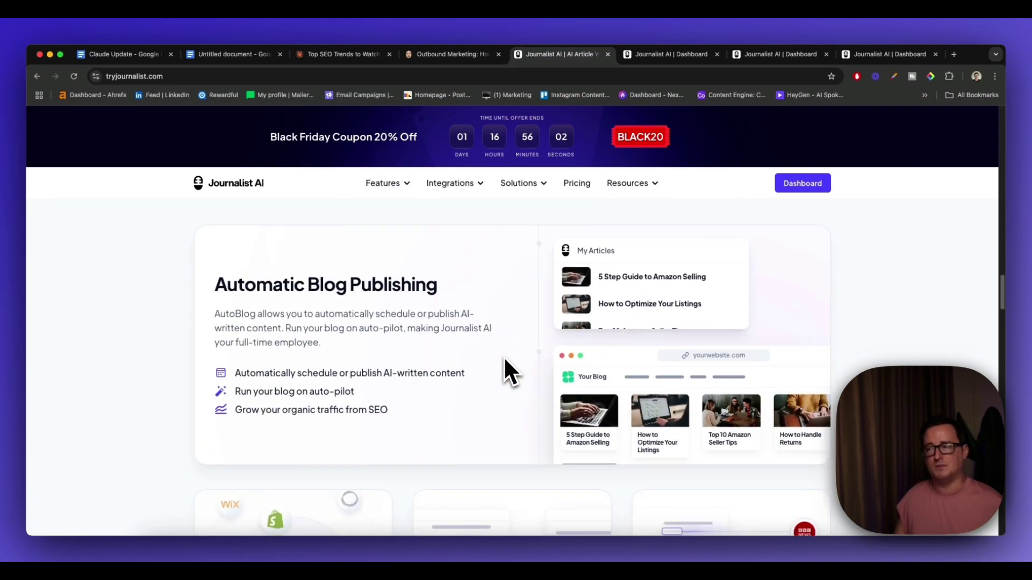
scroll(503, 356, down, 4)
scroll(504, 356, down, 2)
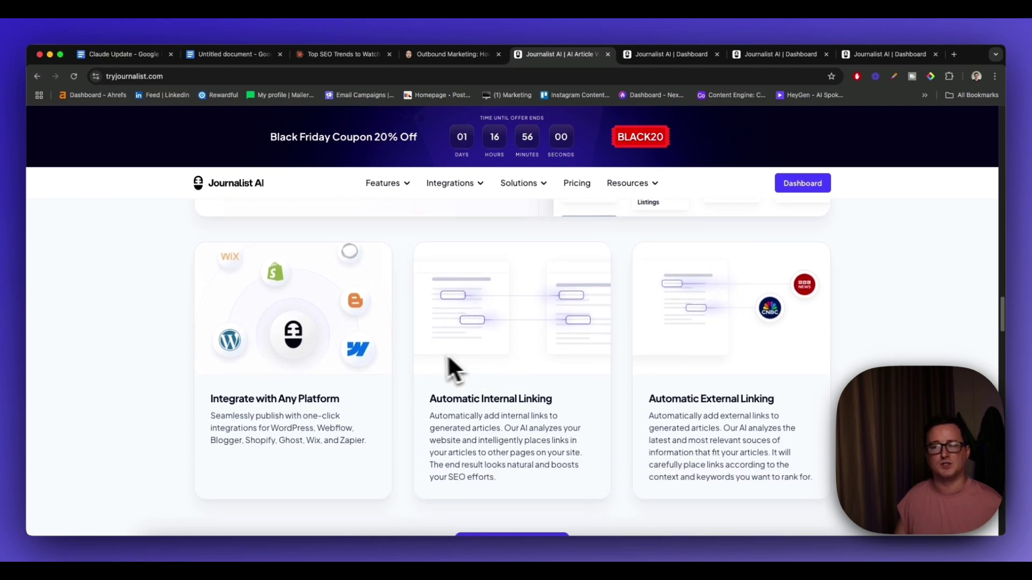
scroll(511, 347, down, 4)
scroll(518, 344, up, 2)
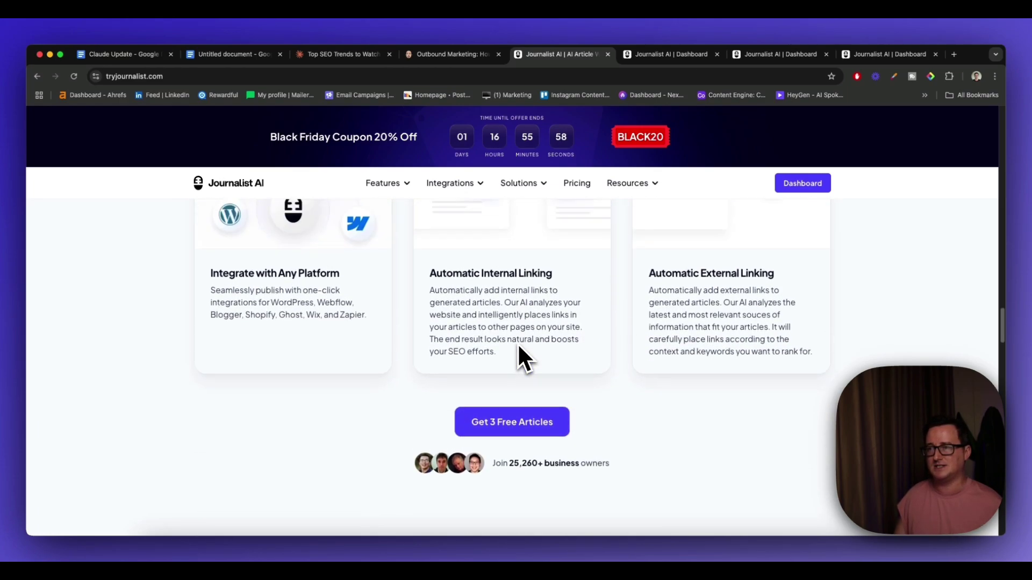
scroll(523, 347, up, 2)
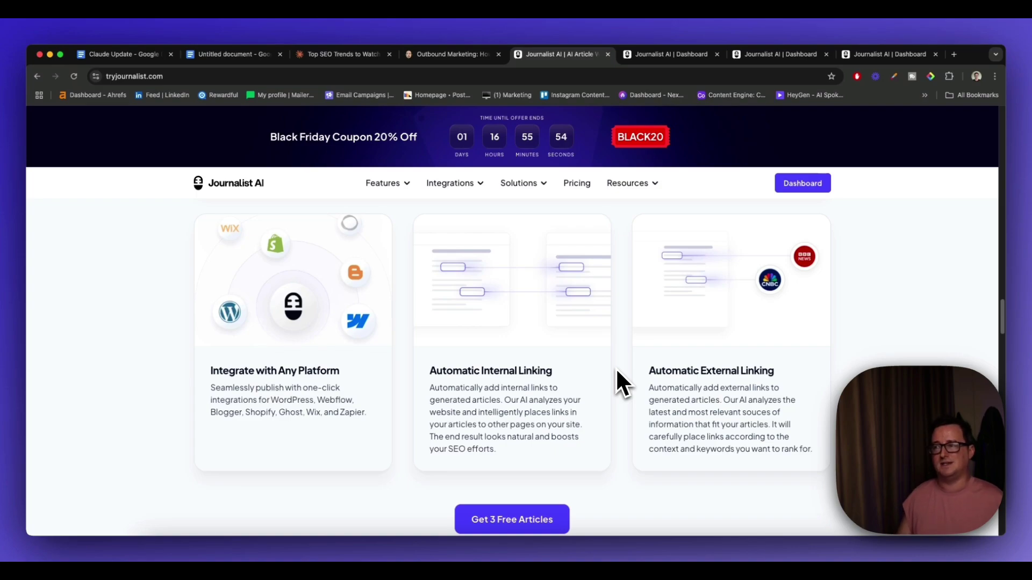
- Open the Journalist AI article generator and start a new SEO Article in Keyword + Title mode
click(667, 55)
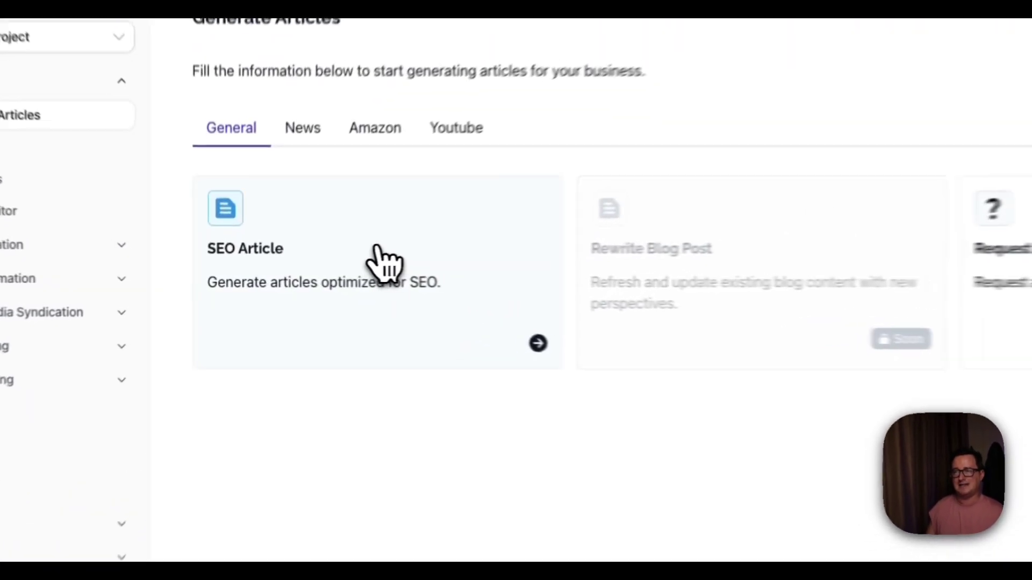
click(378, 251)
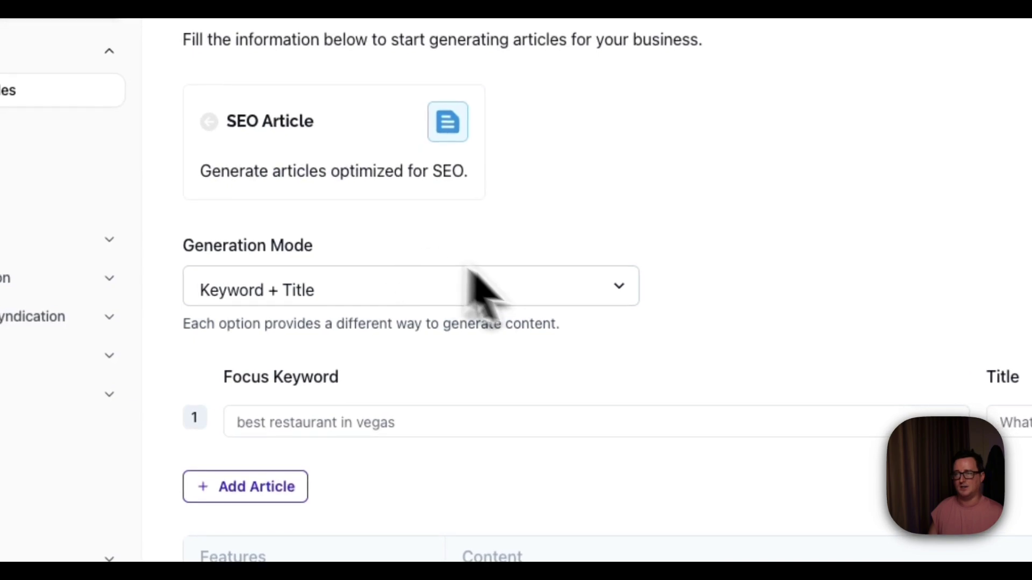
scroll(537, 322, down, 3)
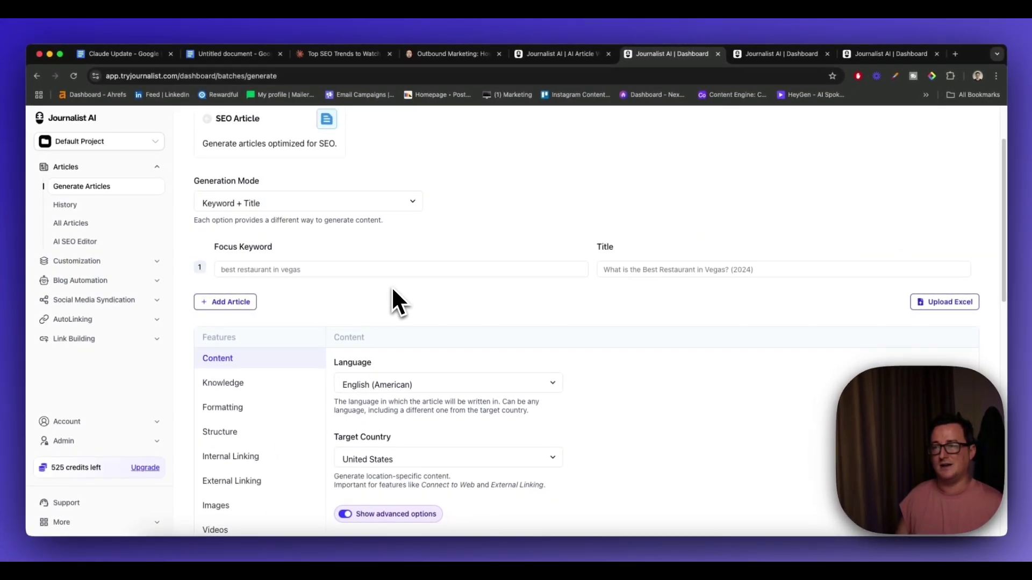
scroll(392, 290, down, 2)
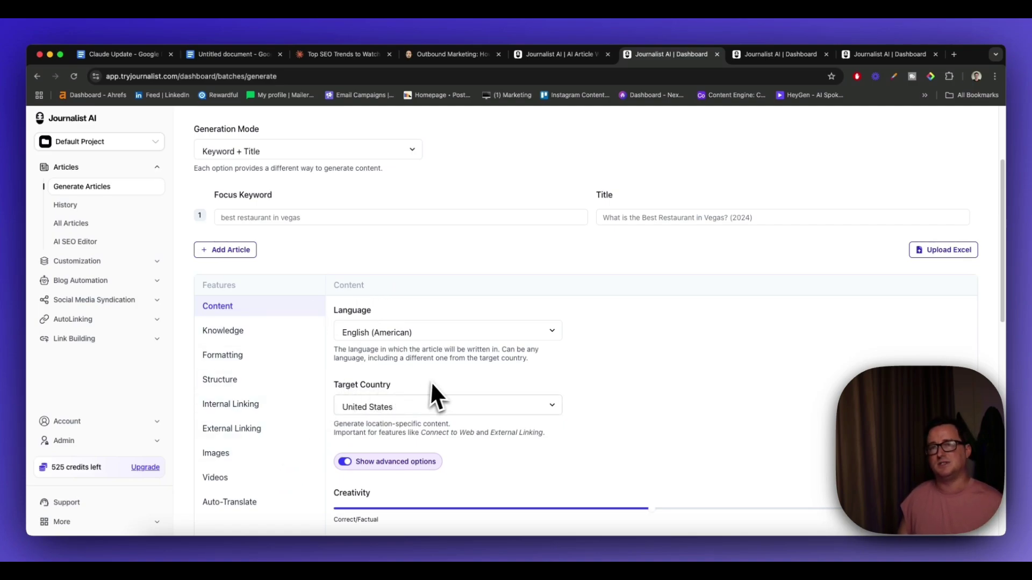
scroll(433, 380, up, 3)
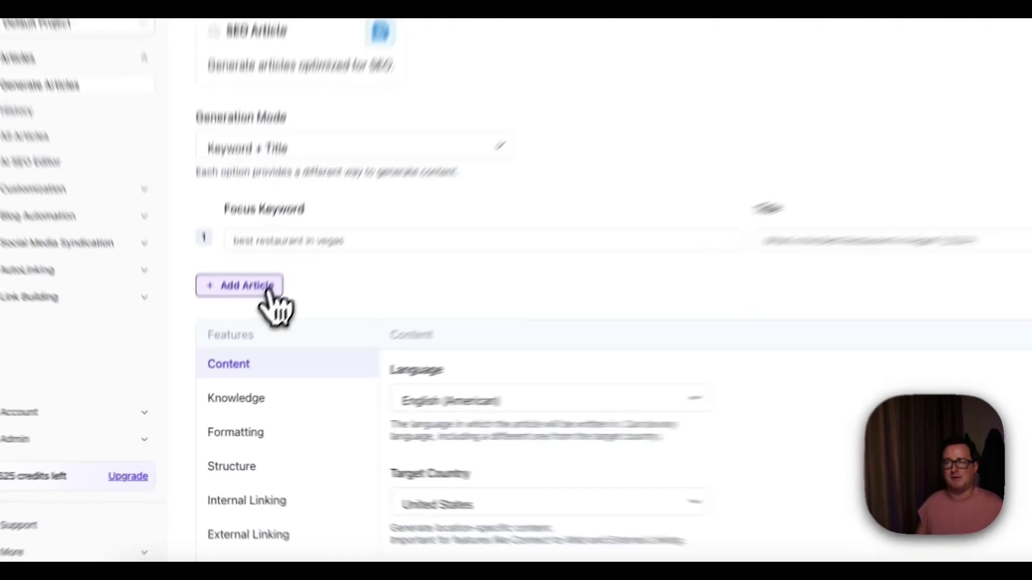
- Add four more article rows so the batch has five keyword-and-title rows
click(244, 331)
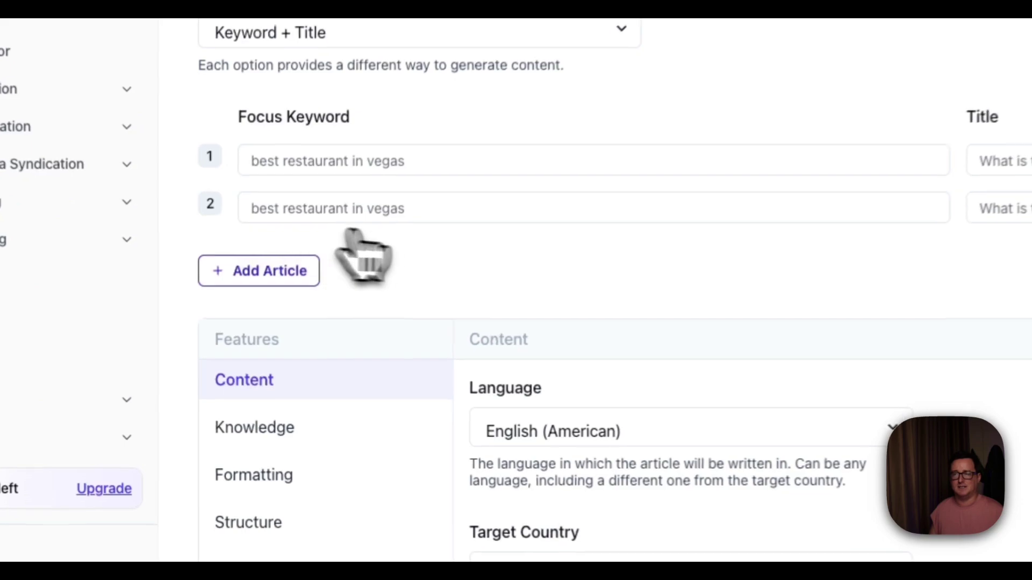
click(293, 271)
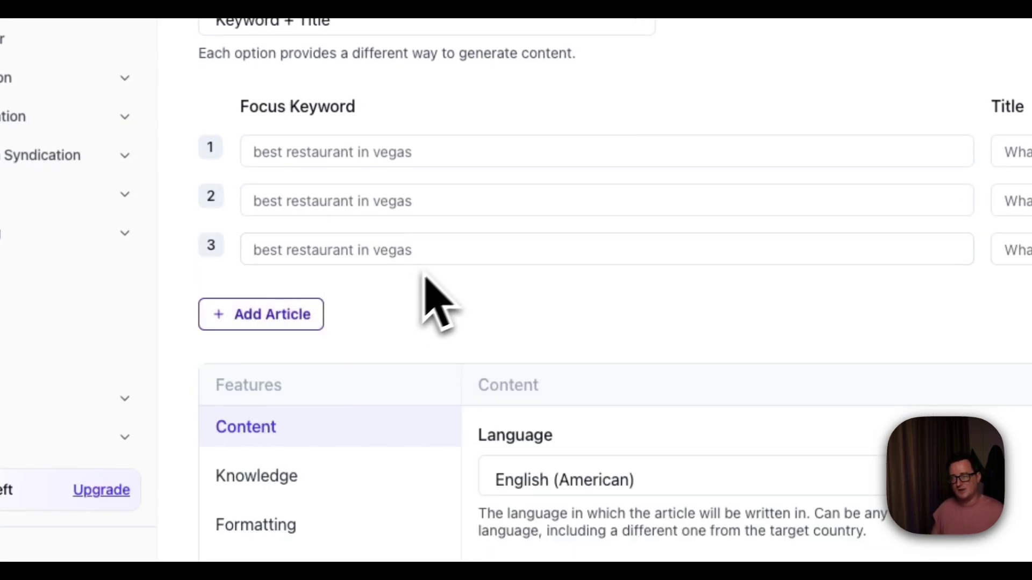
click(307, 317)
click(298, 360)
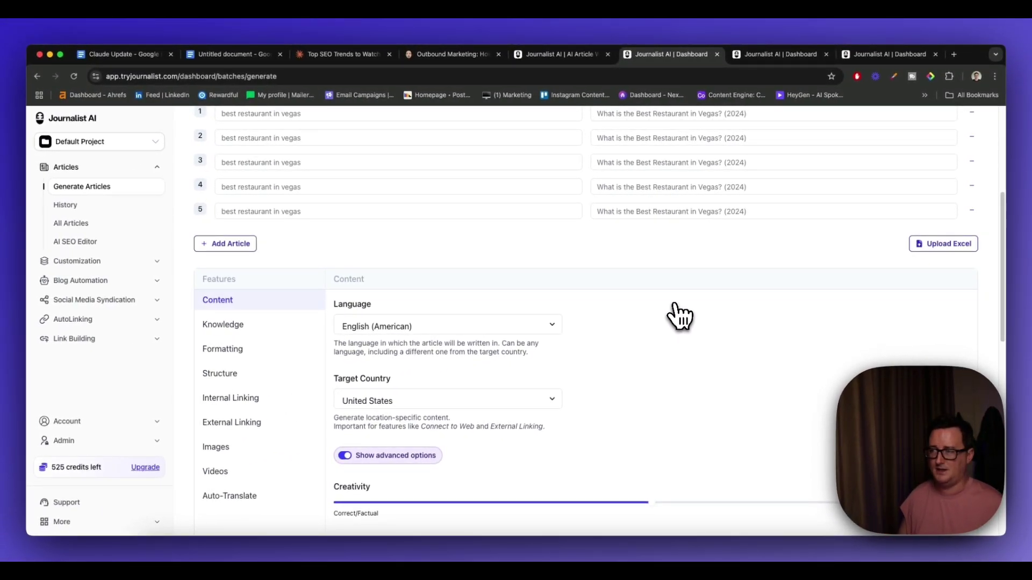
scroll(682, 312, up, 4)
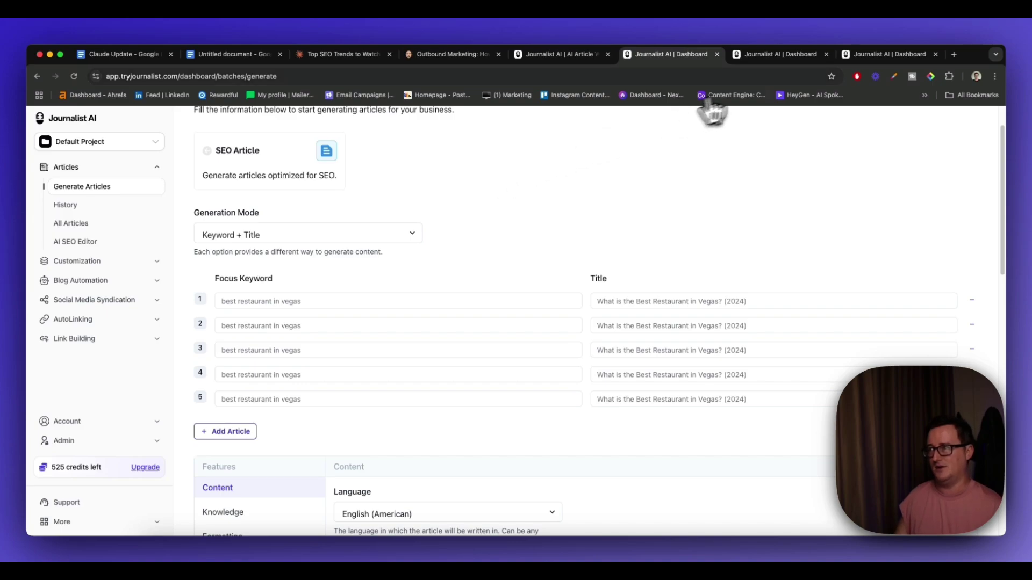
- Preview 'The Ultimate Guide on How to Bake Bread at Home' with its Table of Contents expanded, reading through to the FAQs
click(787, 56)
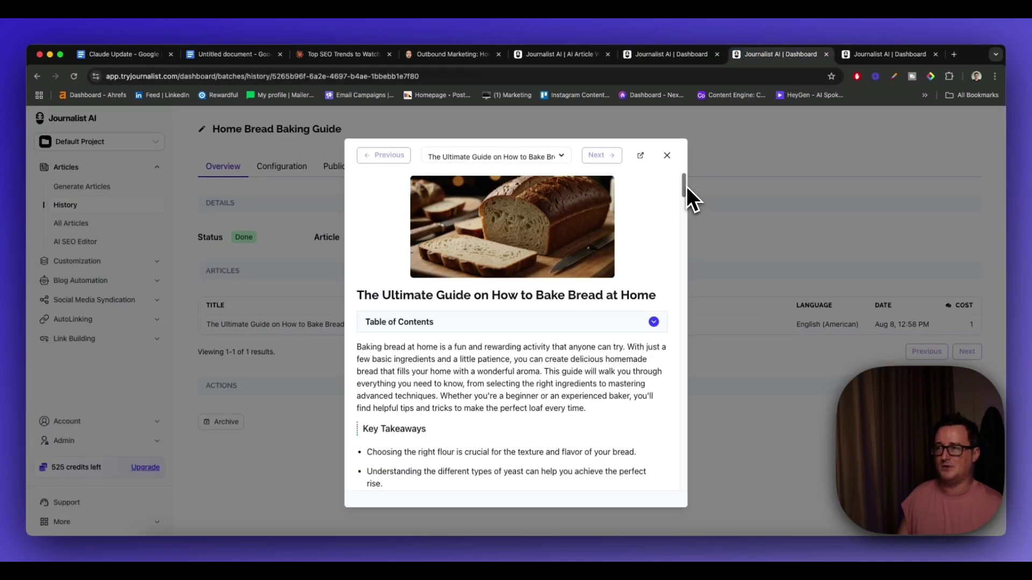
mouse_move(685, 186)
mouse_down()
mouse_move(683, 205)
mouse_move(682, 179)
mouse_up()
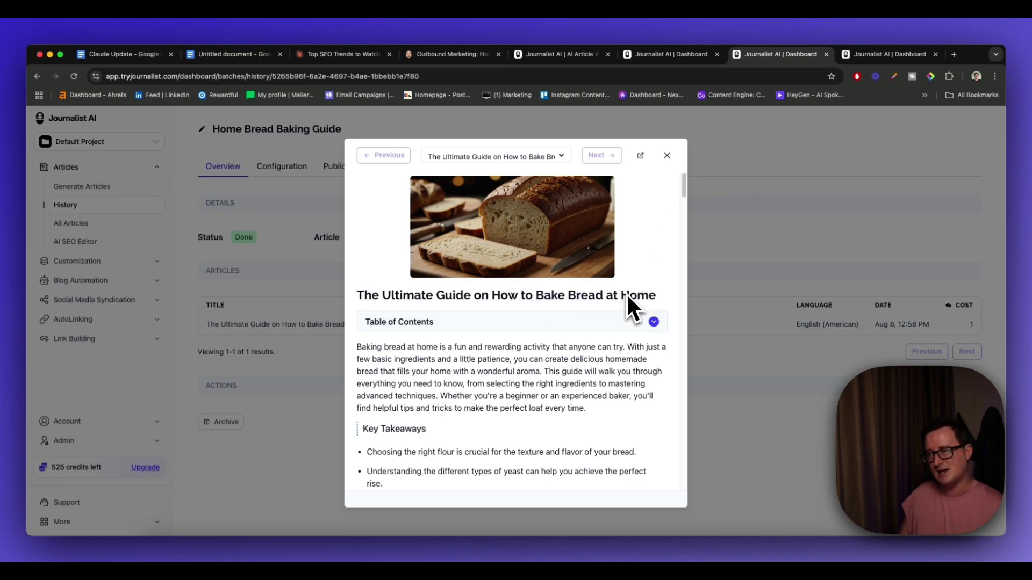
click(653, 322)
drag(684, 183, 679, 486)
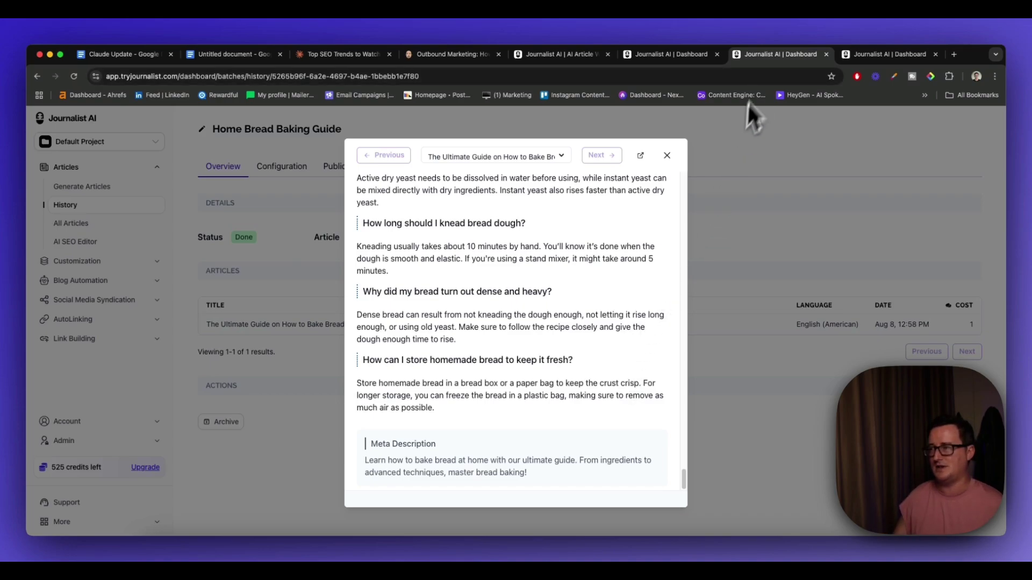
- In the bread article editor, select the Kneading Techniques paragraph and review its AI rewrite and keyword options
click(869, 57)
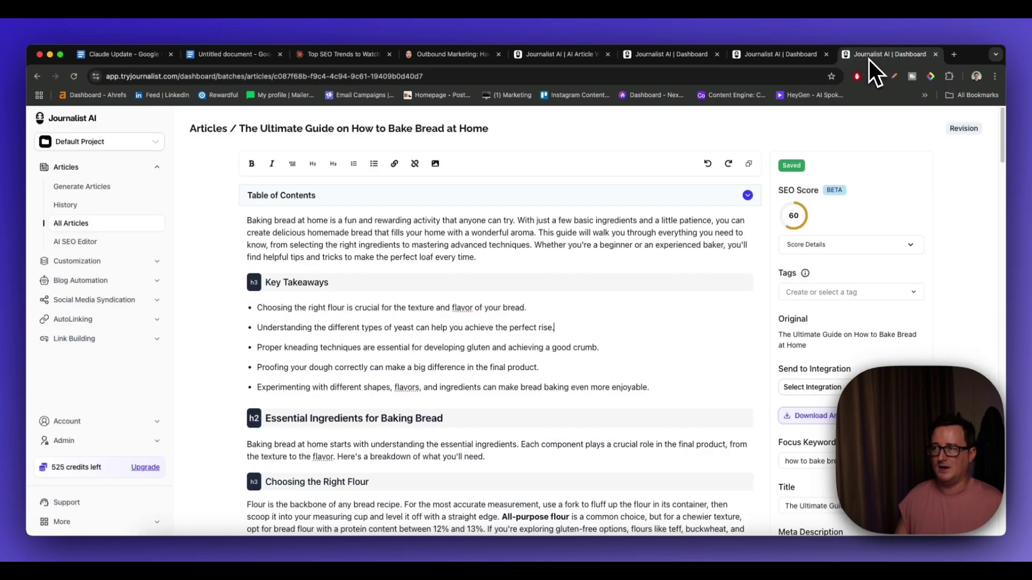
scroll(661, 287, down, 5)
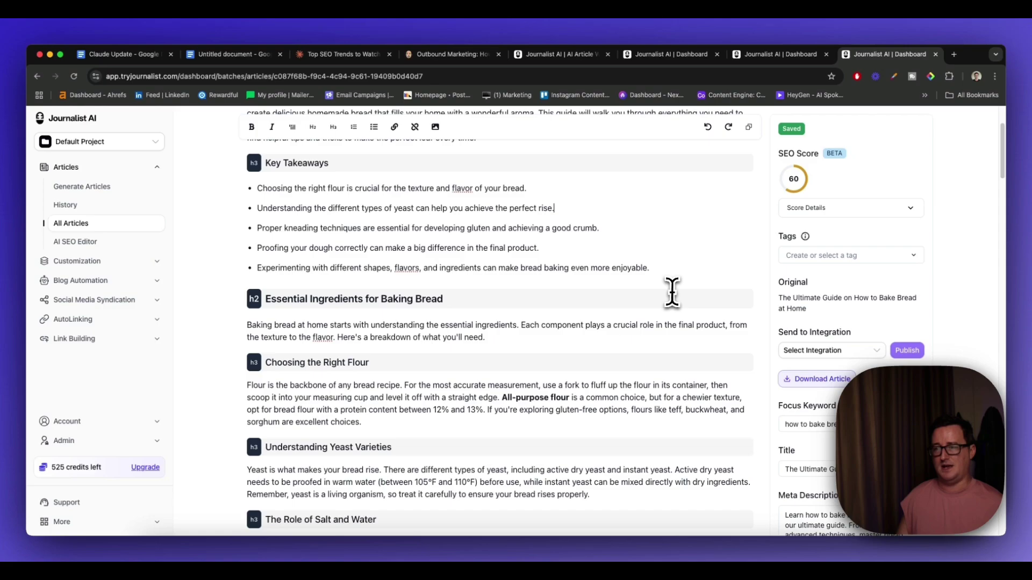
scroll(671, 293, down, 5)
scroll(670, 293, down, 6)
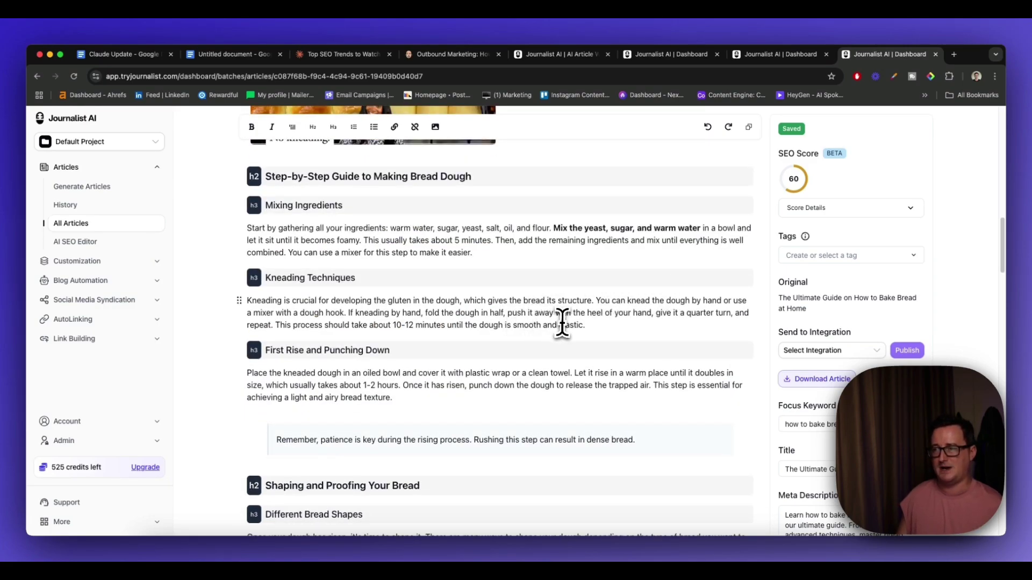
drag(585, 326, 273, 305)
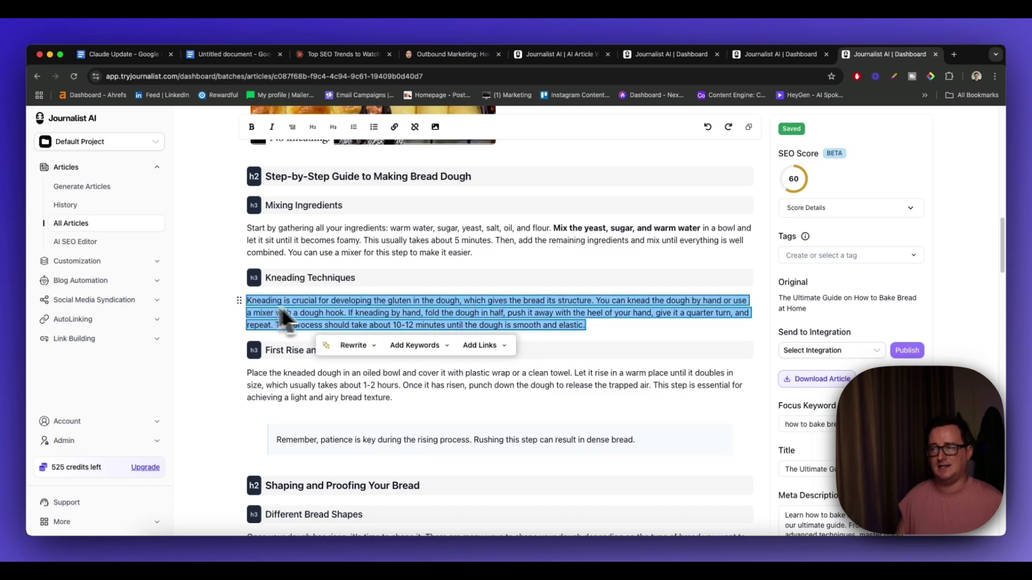
click(380, 344)
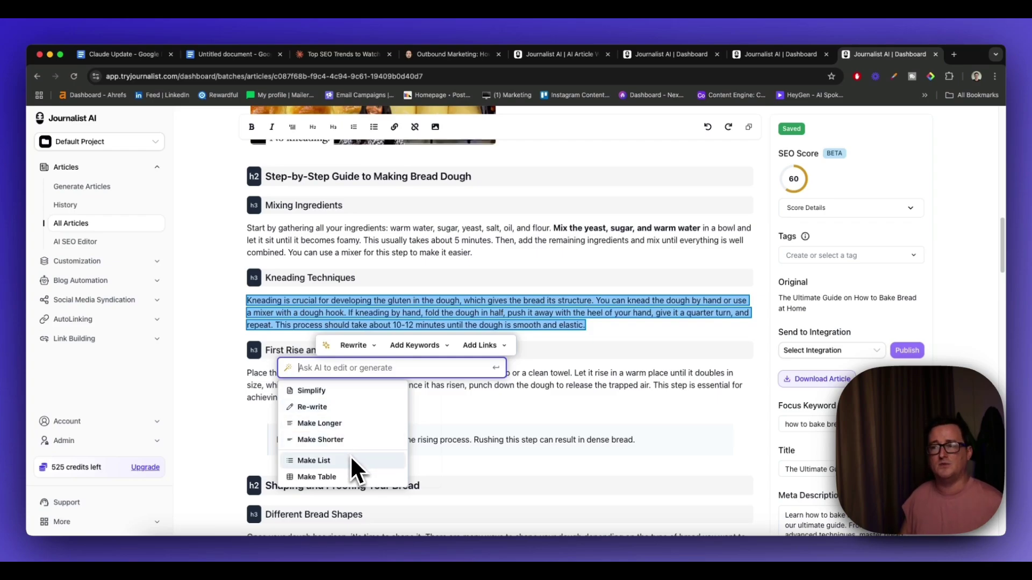
click(414, 346)
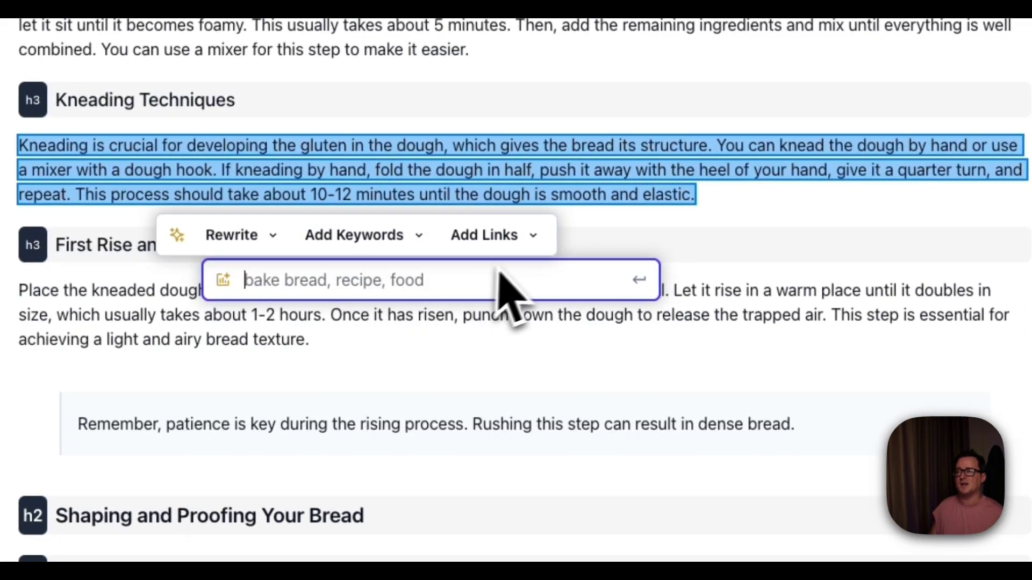
- Add external links on the anchors 'knead the dough by hand' and '10-12 minutes'
click(491, 236)
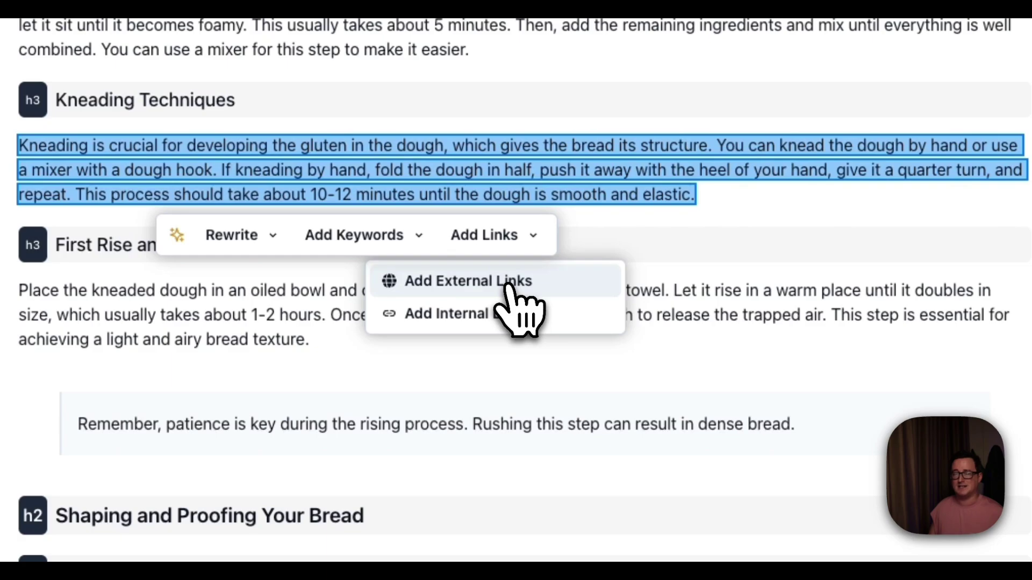
click(507, 283)
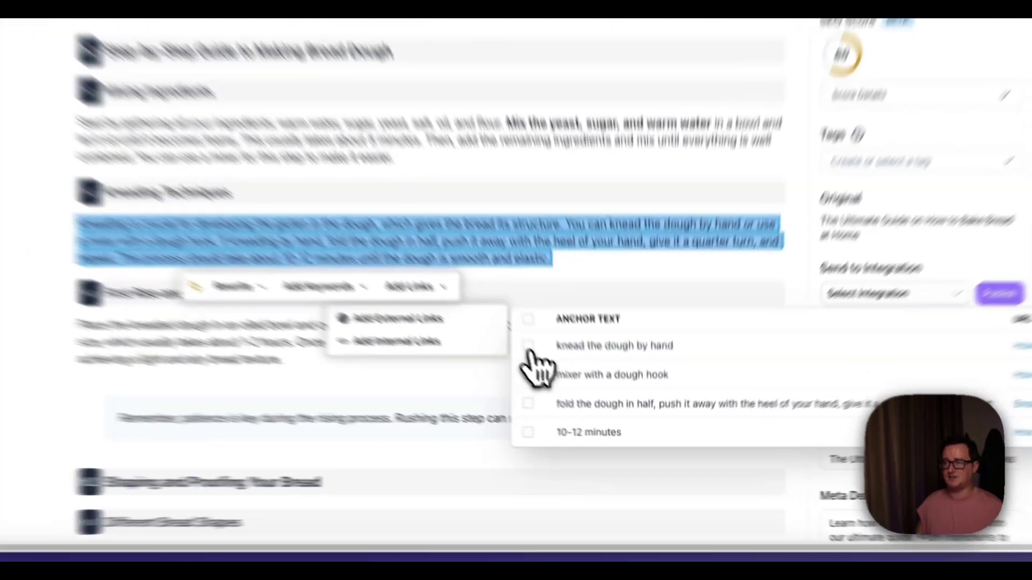
click(564, 388)
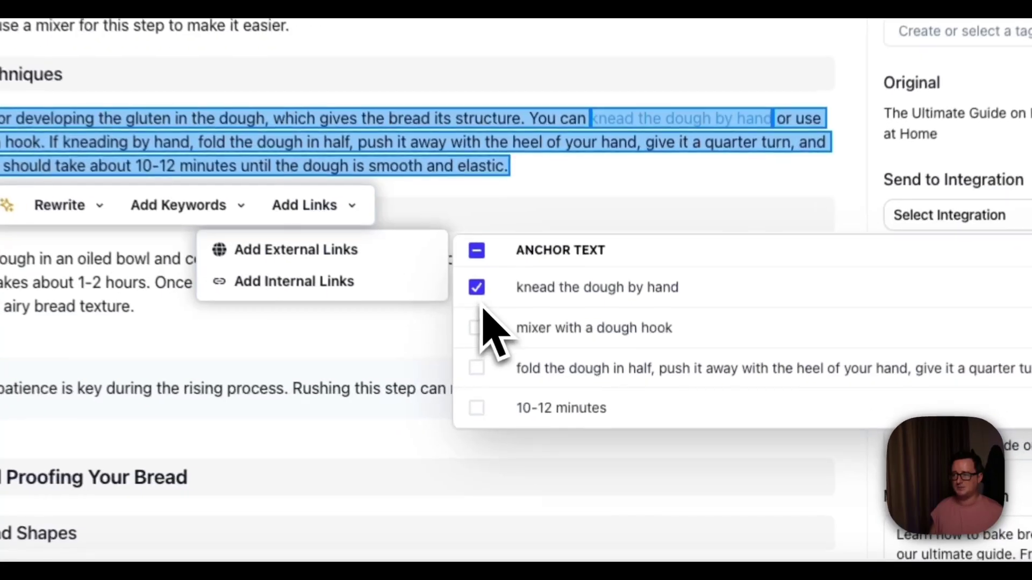
click(565, 450)
click(561, 180)
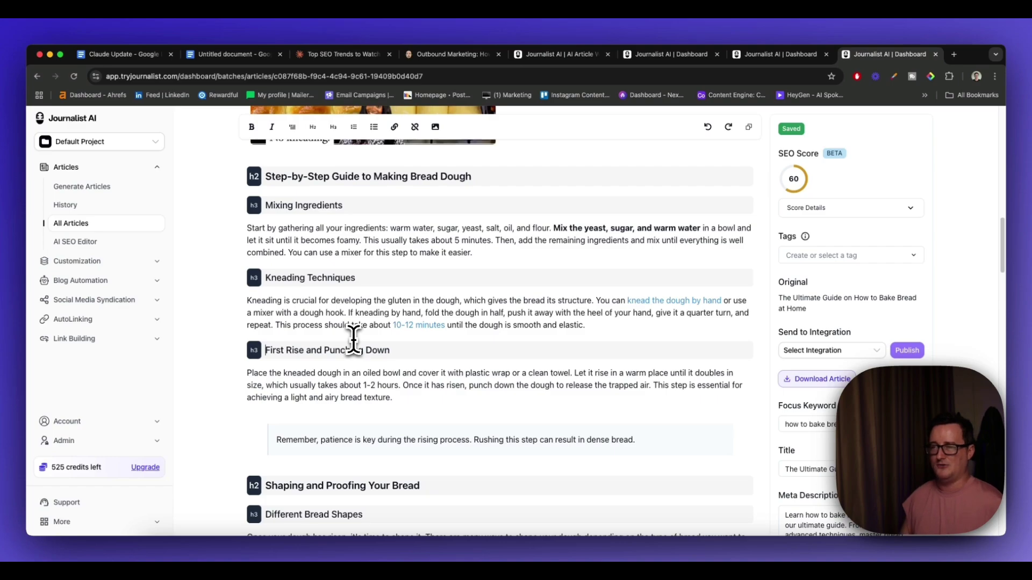
- Insert a placeholder image below the Kneading Techniques paragraph and start replacing it
scroll(355, 347, down, 1)
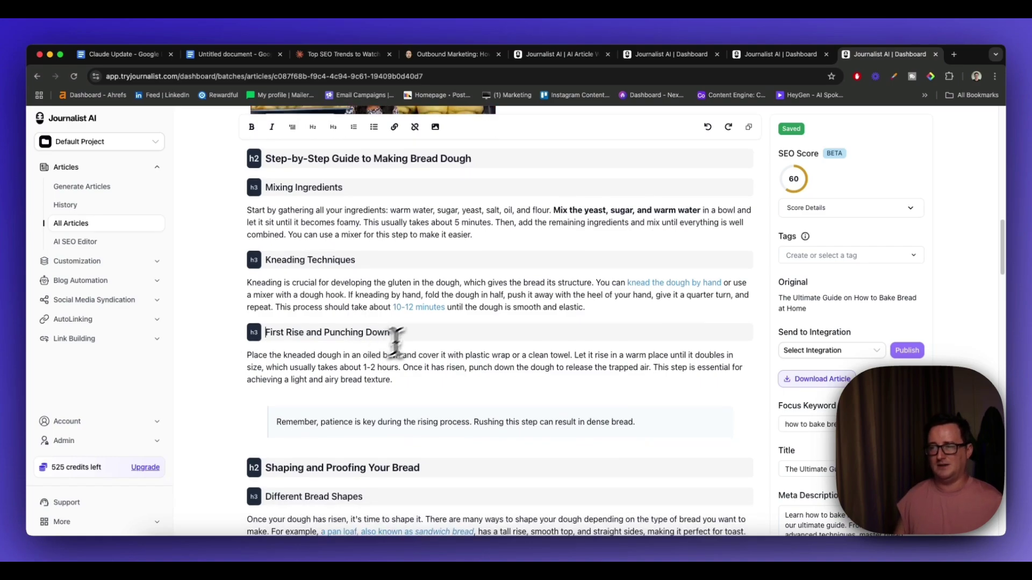
click(594, 308)
key(Return)
key(Return)
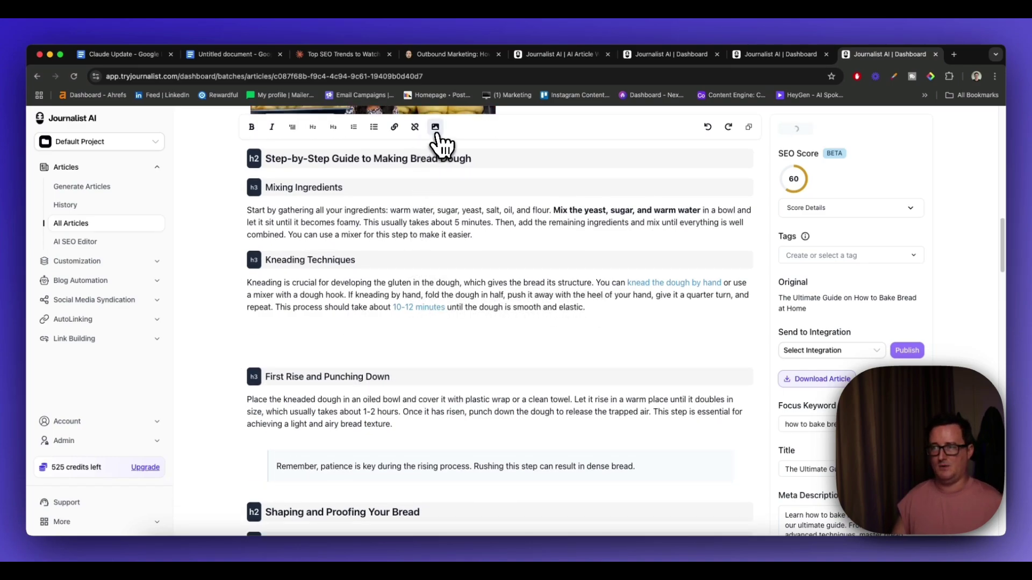
click(436, 127)
click(371, 379)
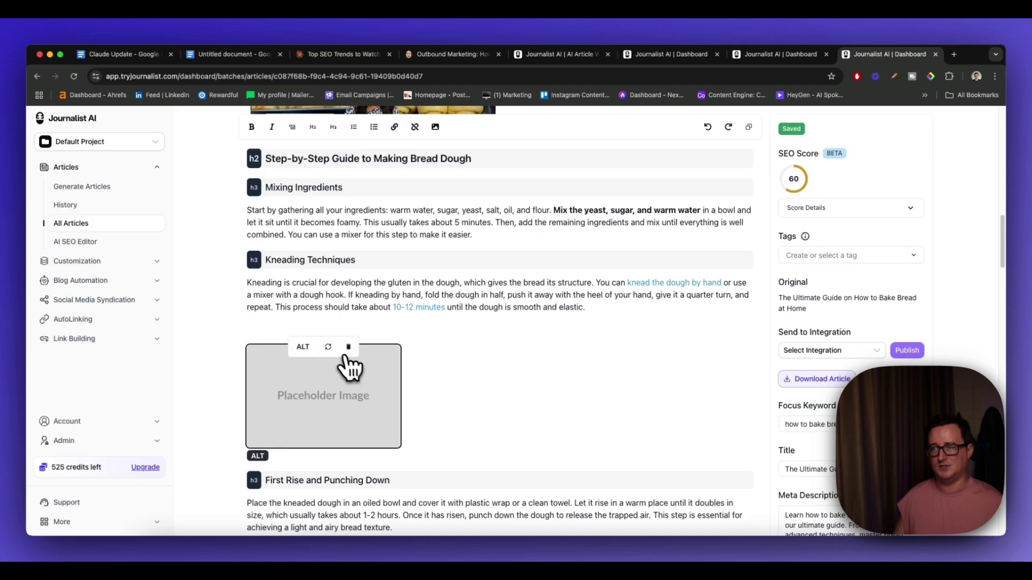
click(328, 347)
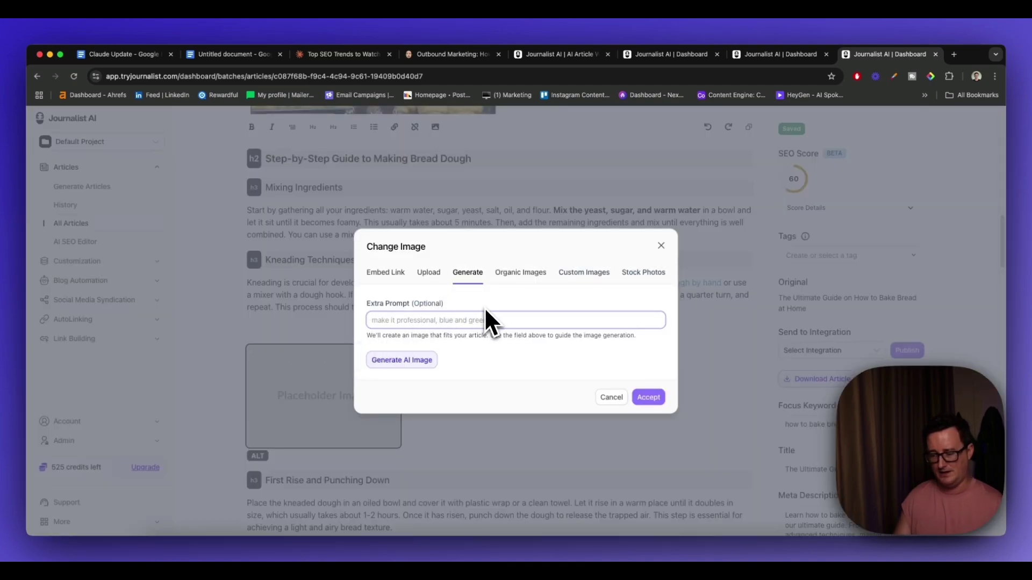
- Generate an AI image of sliced sourdough with melted butter and accept it into the article
text(l)
click(485, 345)
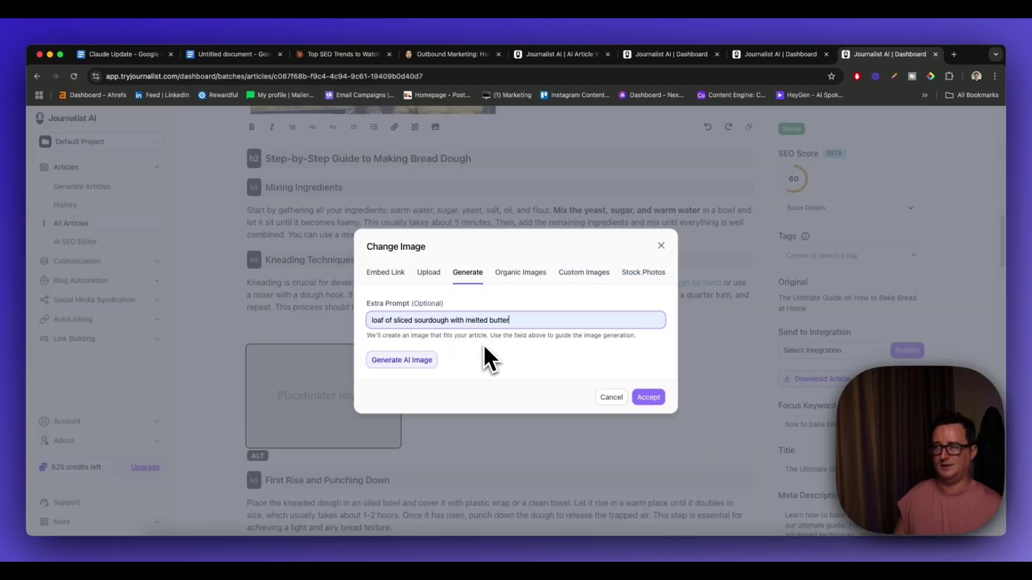
click(651, 396)
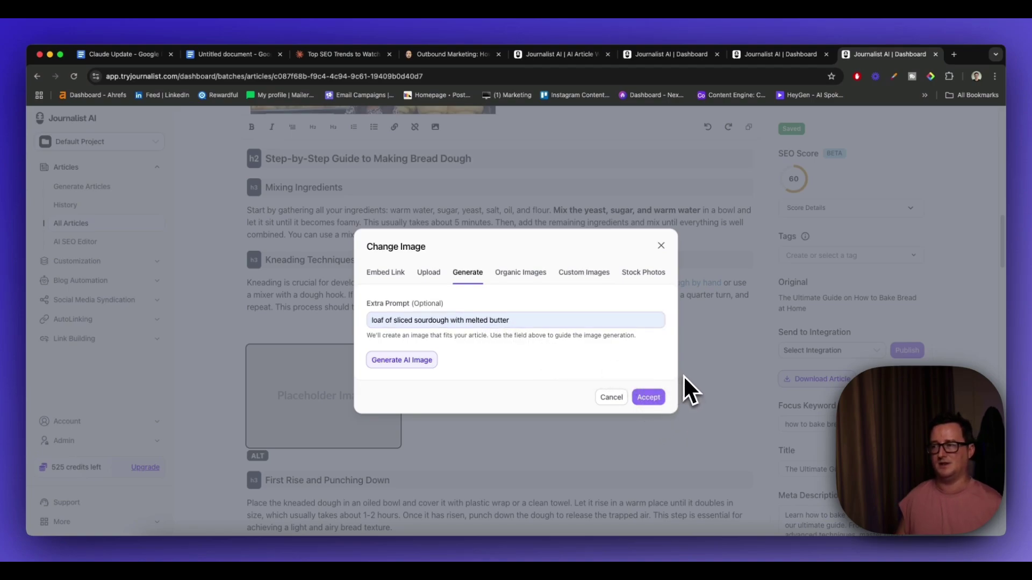
click(422, 360)
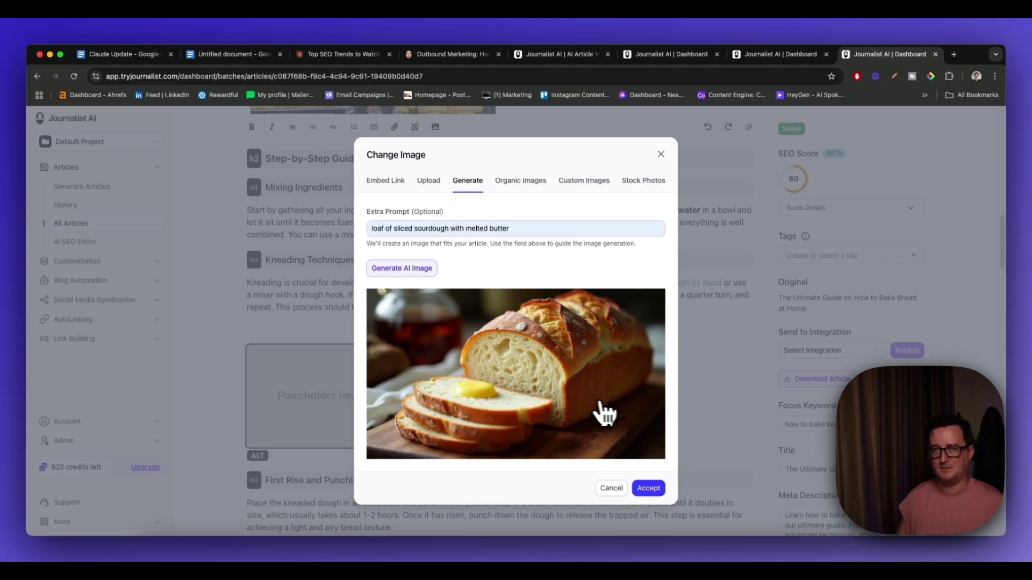
click(649, 488)
scroll(618, 436, down, 2)
scroll(607, 411, down, 15)
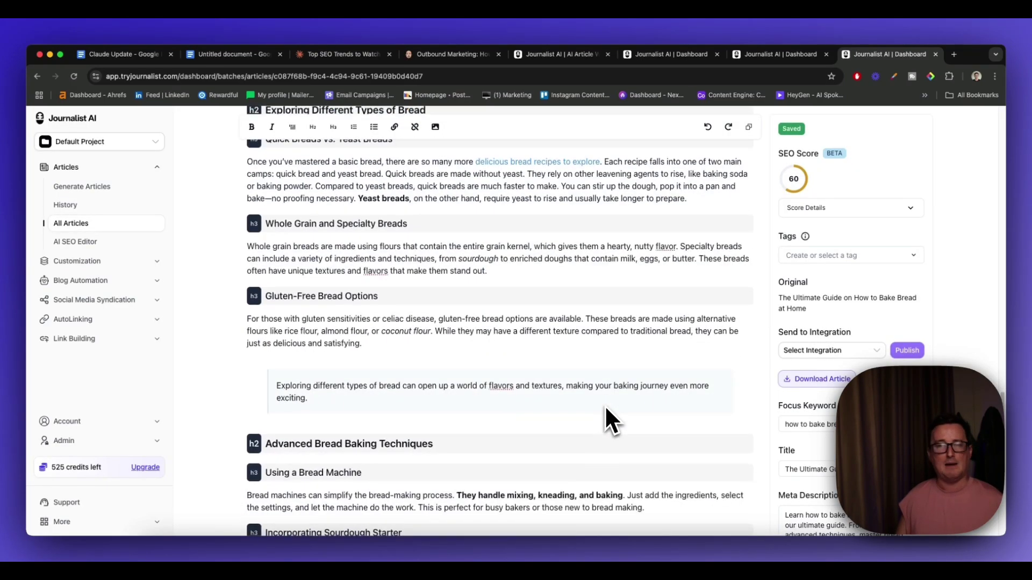
scroll(606, 408, down, 8)
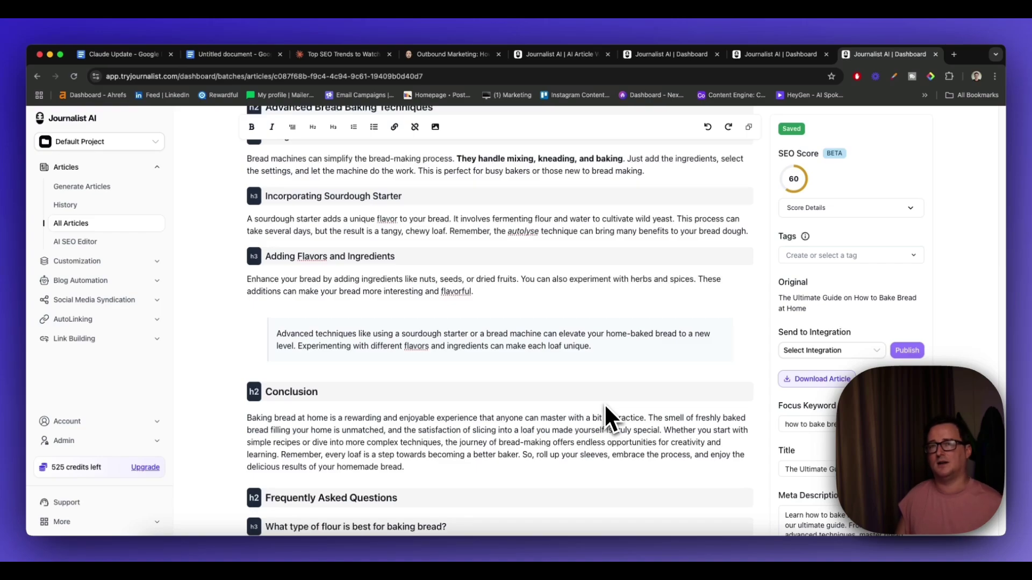